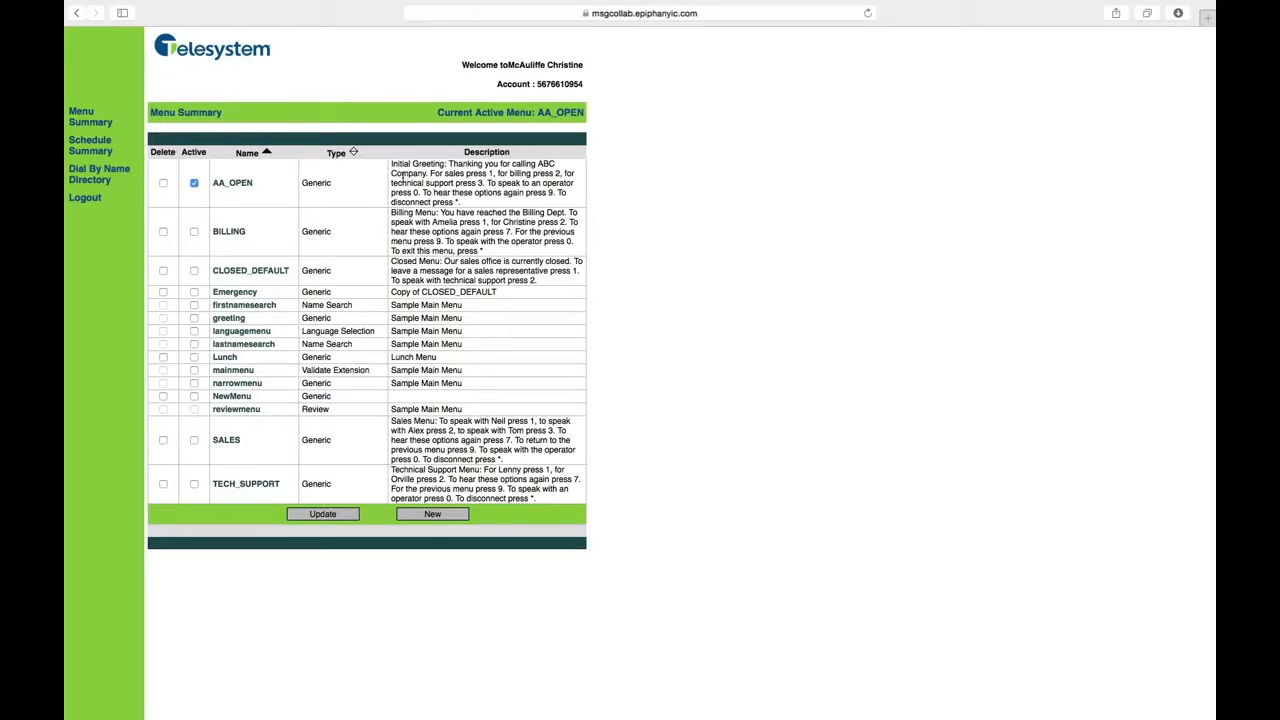
Step: Create and save a new menu named HolidayMenu with the Validate Extension type and the description "Generic Holiday Menu"
{"action": "left_click", "coordinate": [460, 517]}
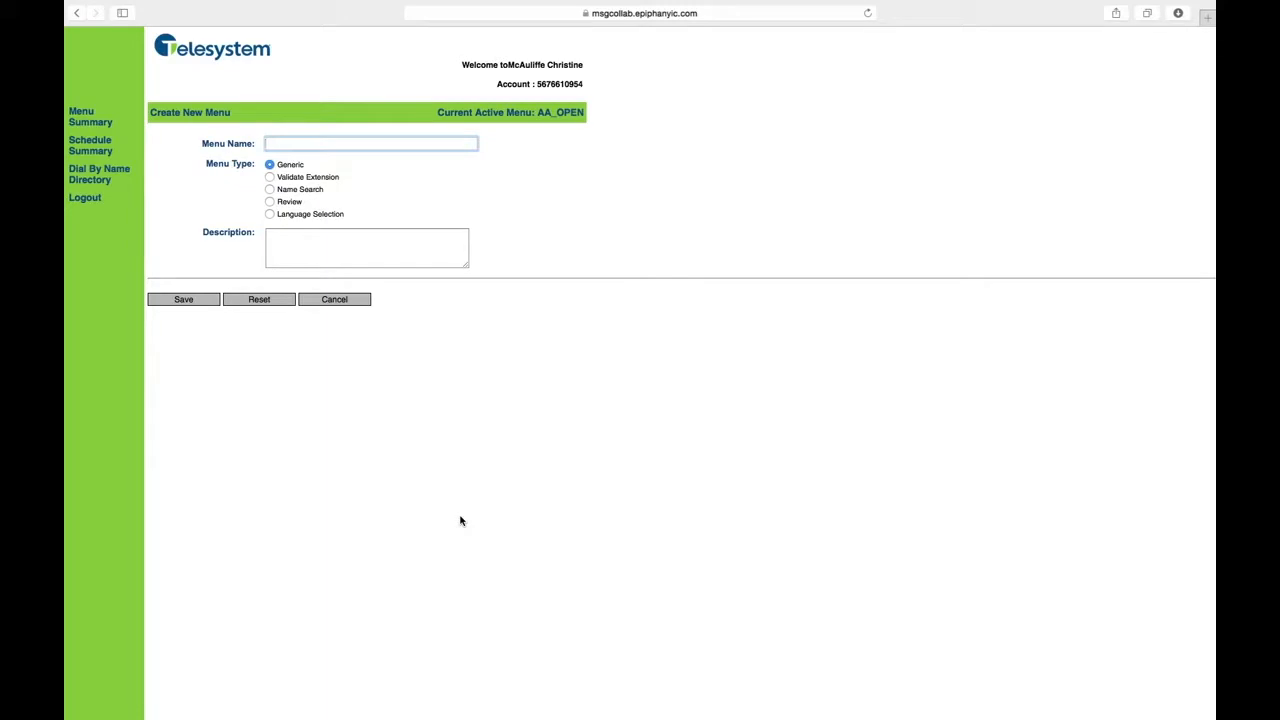
{"action": "type", "text": "HolidayMenu"}
{"action": "left_click", "coordinate": [271, 166]}
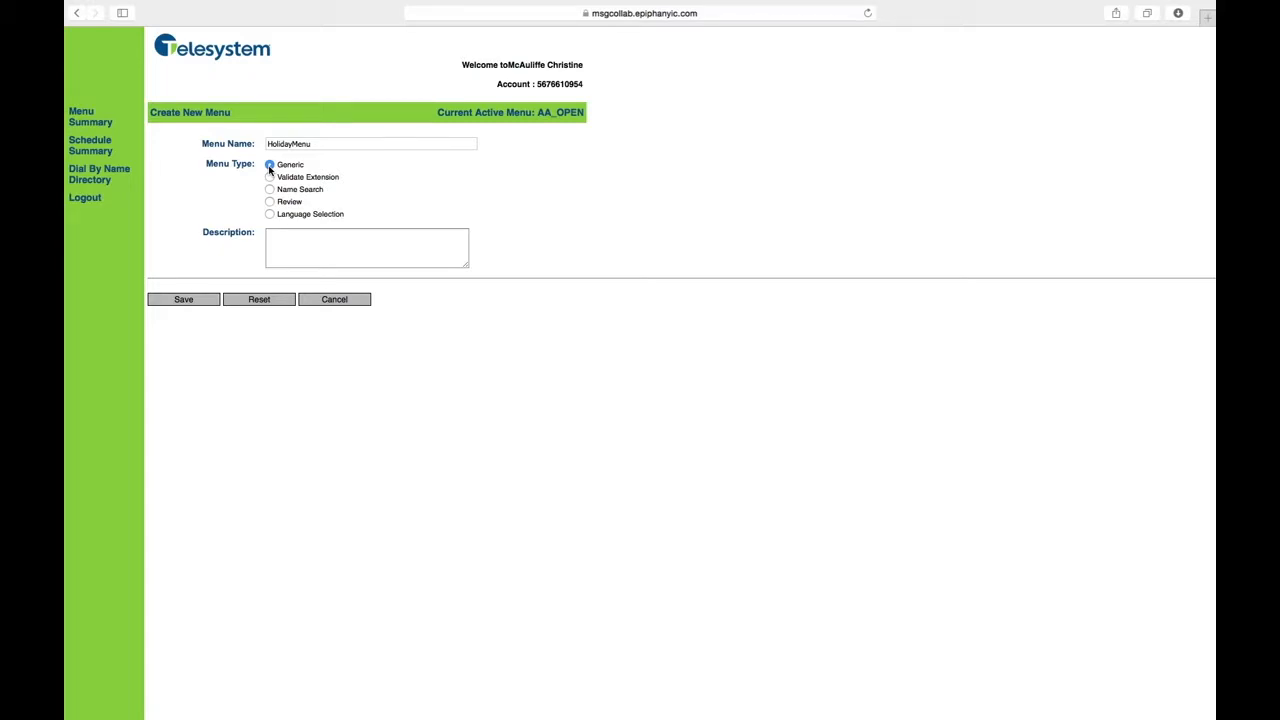
{"action": "left_click", "coordinate": [269, 177]}
{"action": "left_click", "coordinate": [269, 189]}
{"action": "left_click", "coordinate": [269, 201]}
{"action": "left_click", "coordinate": [269, 215]}
{"action": "left_click", "coordinate": [271, 180]}
{"action": "left_click", "coordinate": [349, 249]}
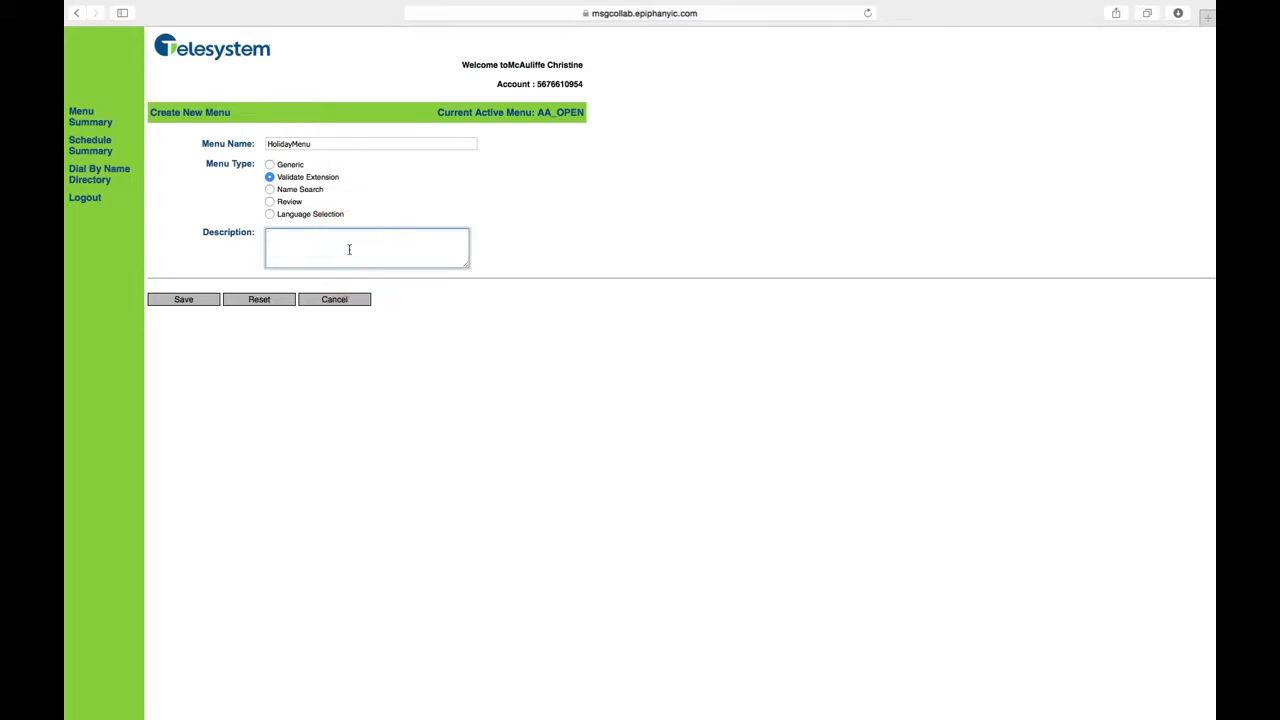
{"action": "type", "text": "Generic Holiday Menu"}
{"action": "left_click", "coordinate": [184, 301]}
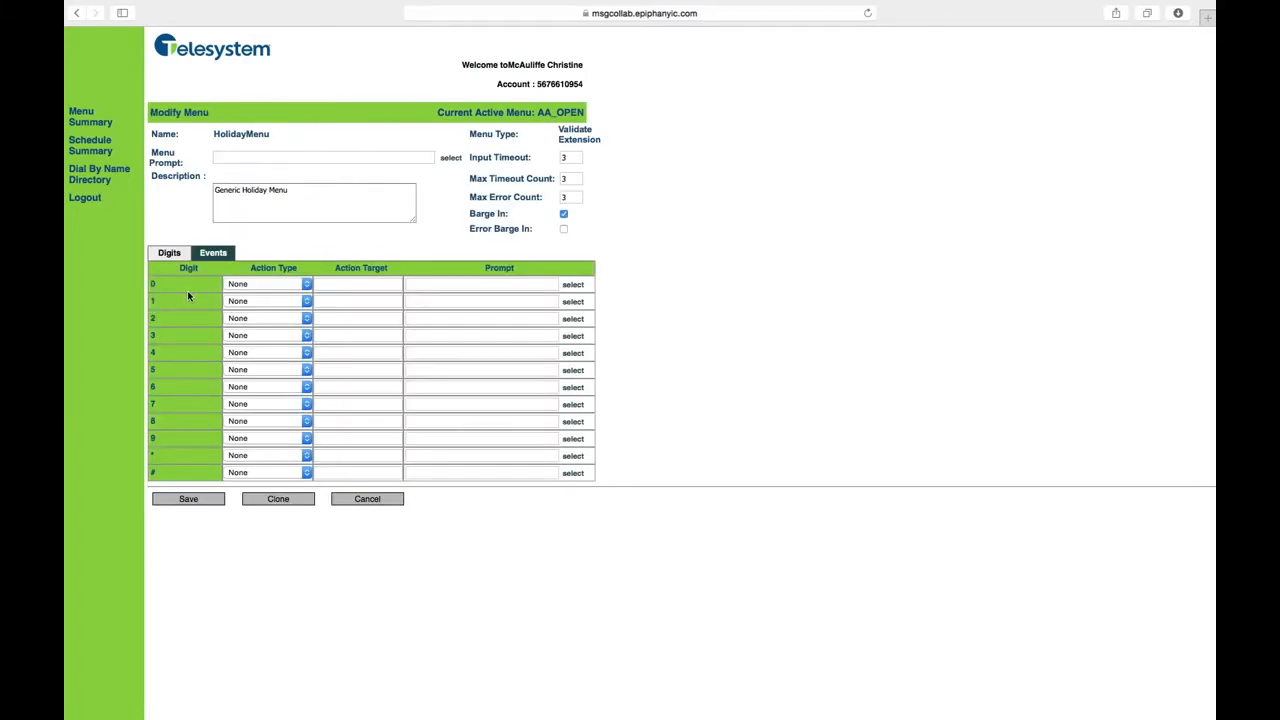
Step: Assign the existing prompt Holiday_Greeting.wav as the menu prompt of HolidayMenu
{"action": "left_click", "coordinate": [236, 156]}
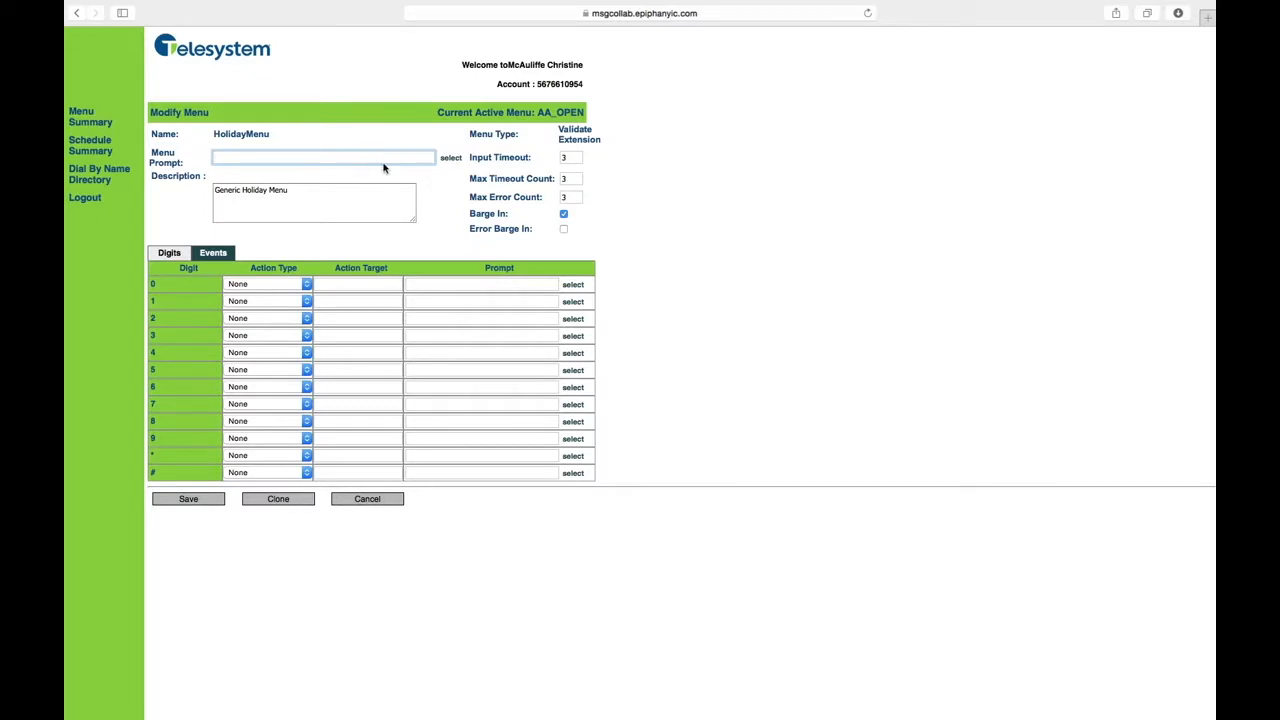
{"action": "left_click", "coordinate": [448, 163]}
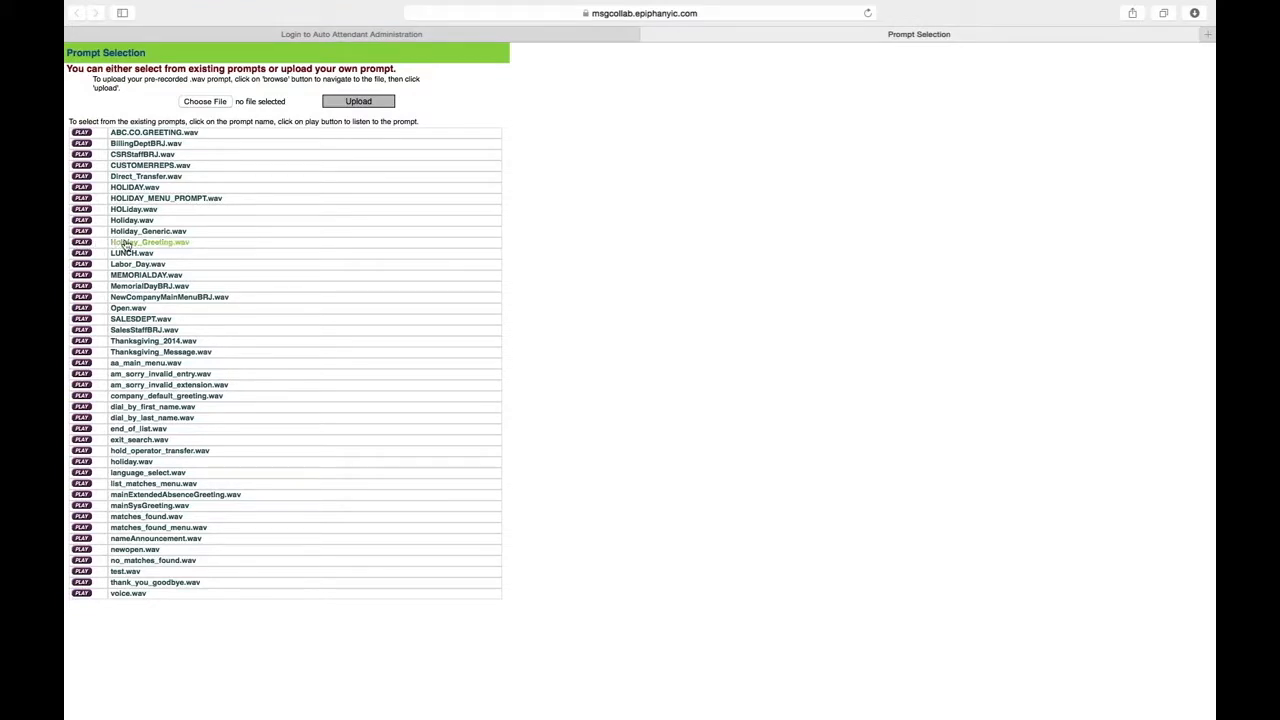
{"action": "left_click", "coordinate": [125, 242]}
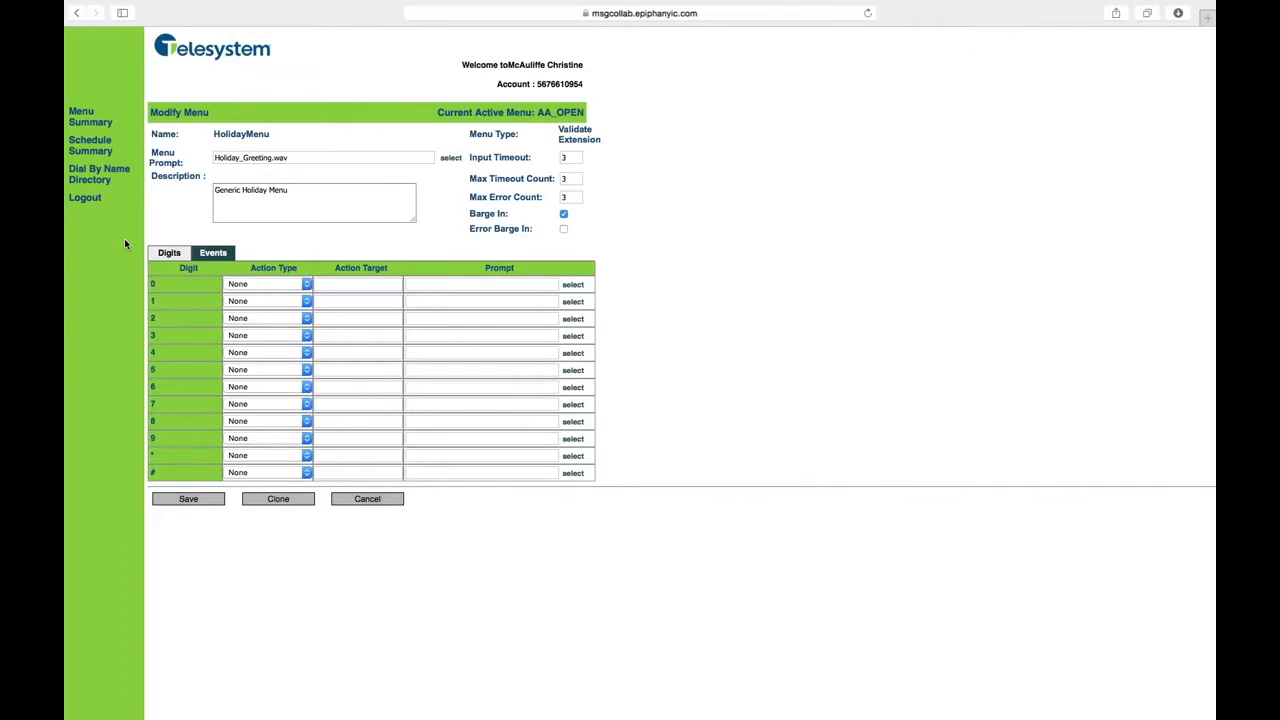
{"action": "left_click", "coordinate": [312, 158]}
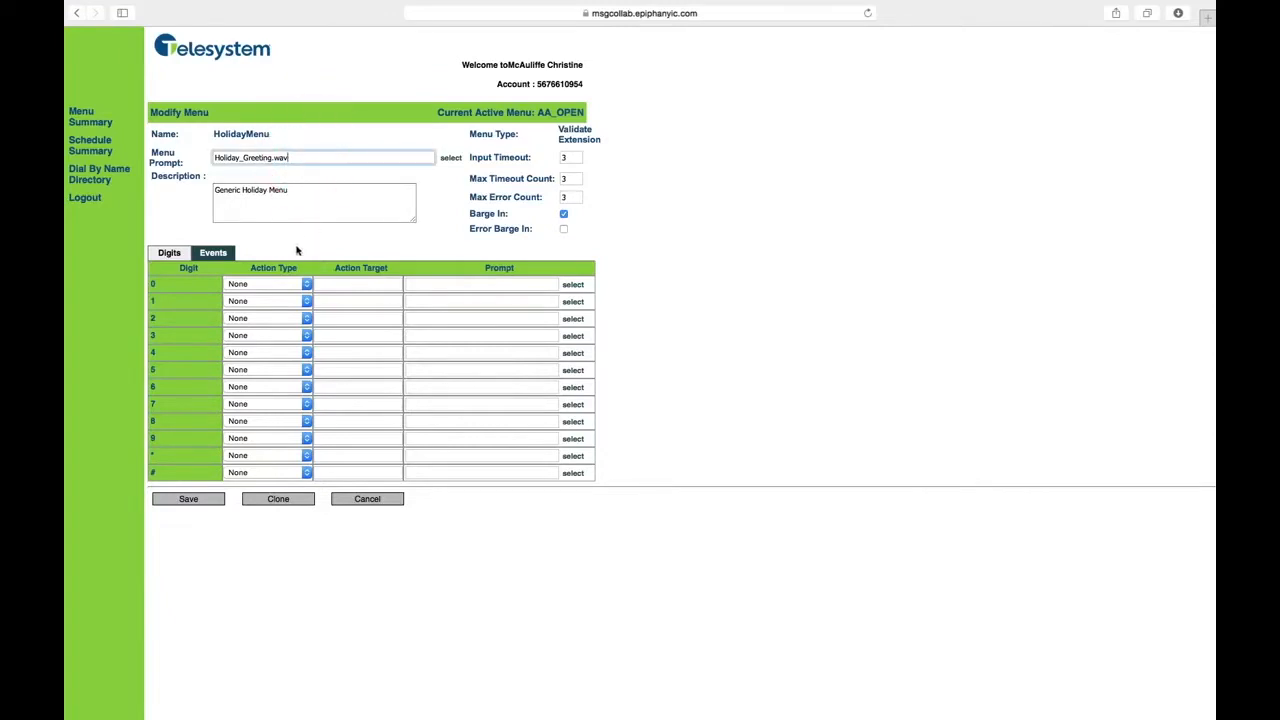
{"action": "left_click", "coordinate": [316, 202]}
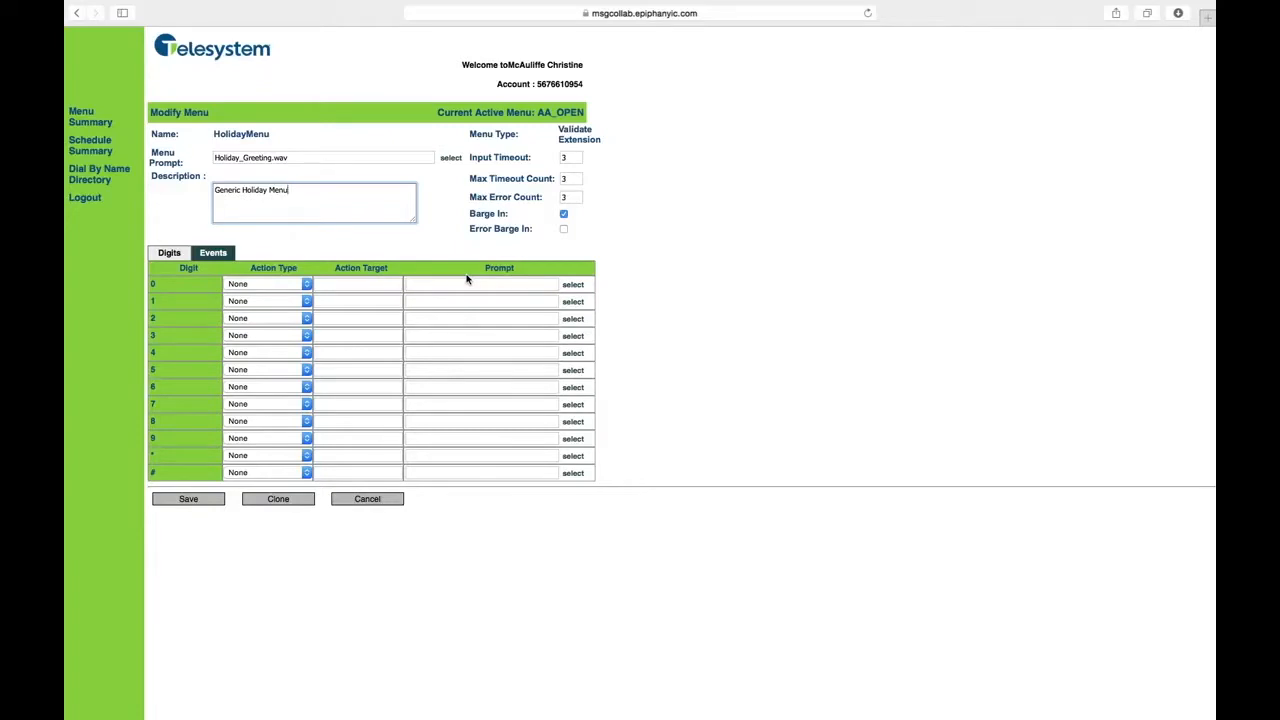
Step: Set digit 1 to Operator Transfer and digit 2 to Direct Transfer, targeting the tenth entry of the name directory
{"action": "left_click", "coordinate": [280, 302]}
{"action": "left_click", "coordinate": [281, 313]}
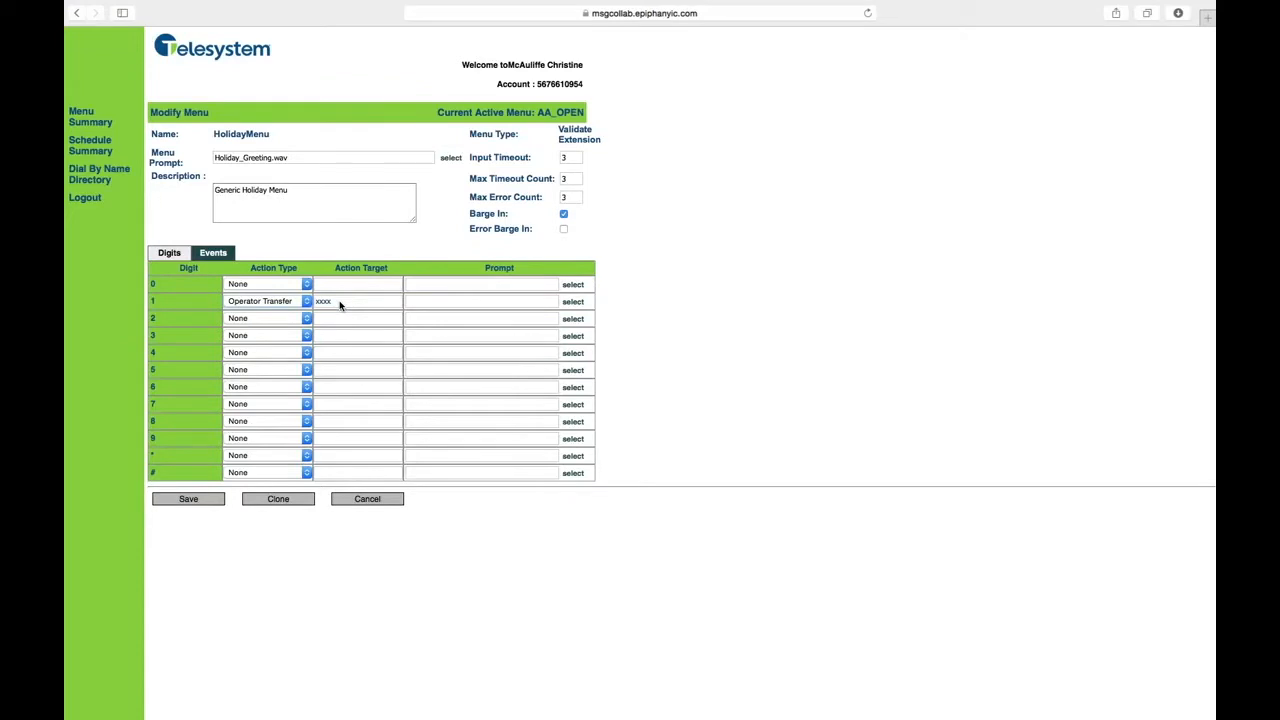
{"action": "left_click", "coordinate": [286, 318]}
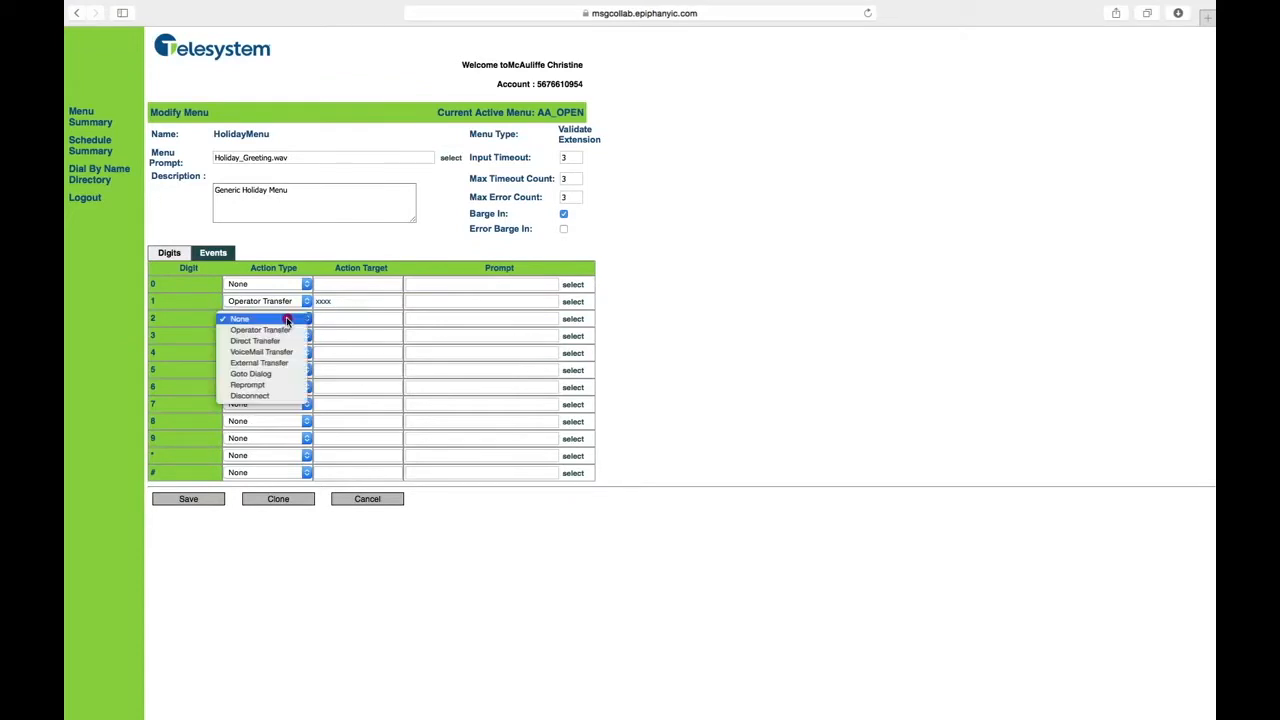
{"action": "left_click", "coordinate": [273, 342]}
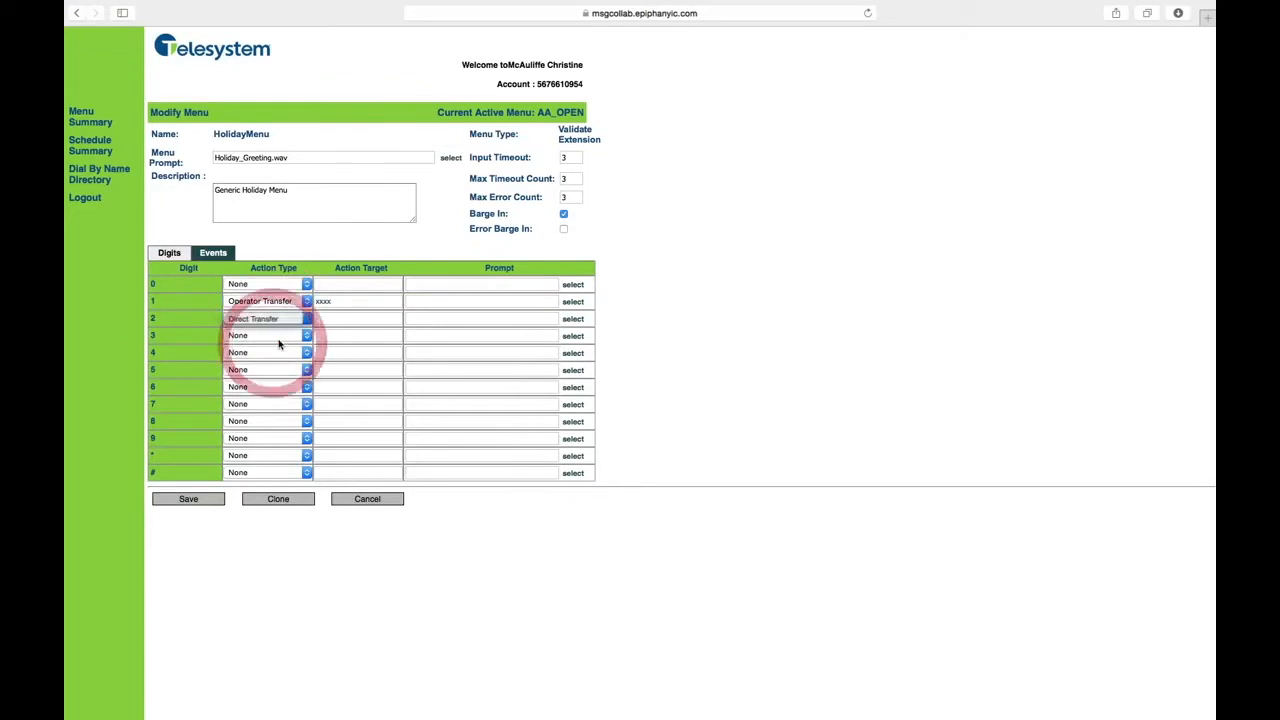
{"action": "left_click", "coordinate": [352, 324]}
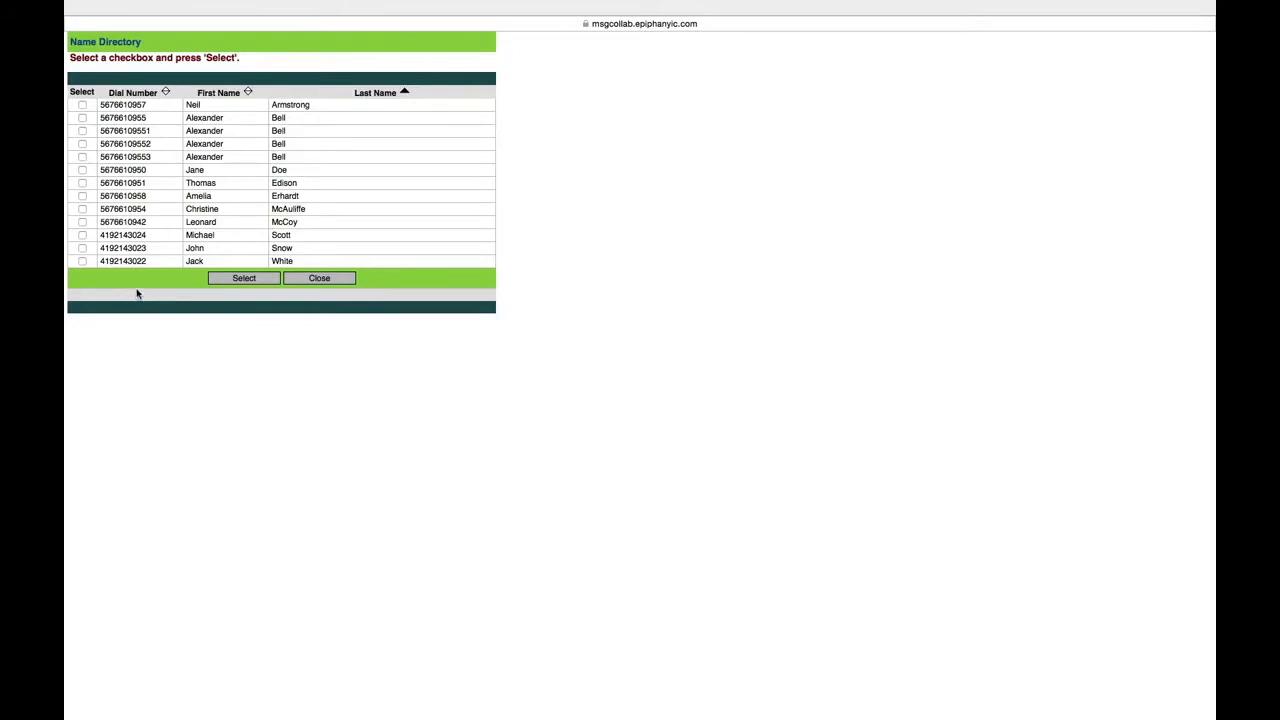
{"action": "left_click", "coordinate": [82, 224]}
{"action": "left_click", "coordinate": [244, 278]}
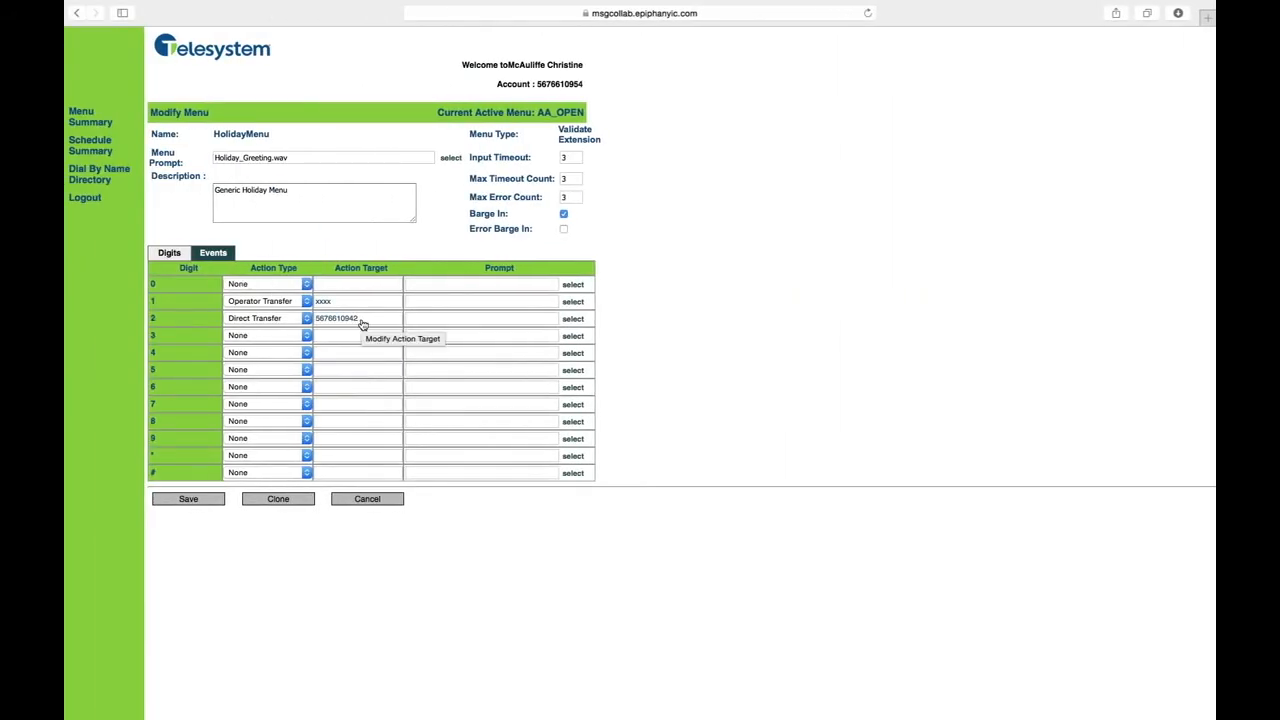
Step: Set digit 3 to VoiceMail Transfer to the eighth directory entry, and digit 4 to External Transfer with the outside telephone number as target
{"action": "left_click", "coordinate": [265, 335]}
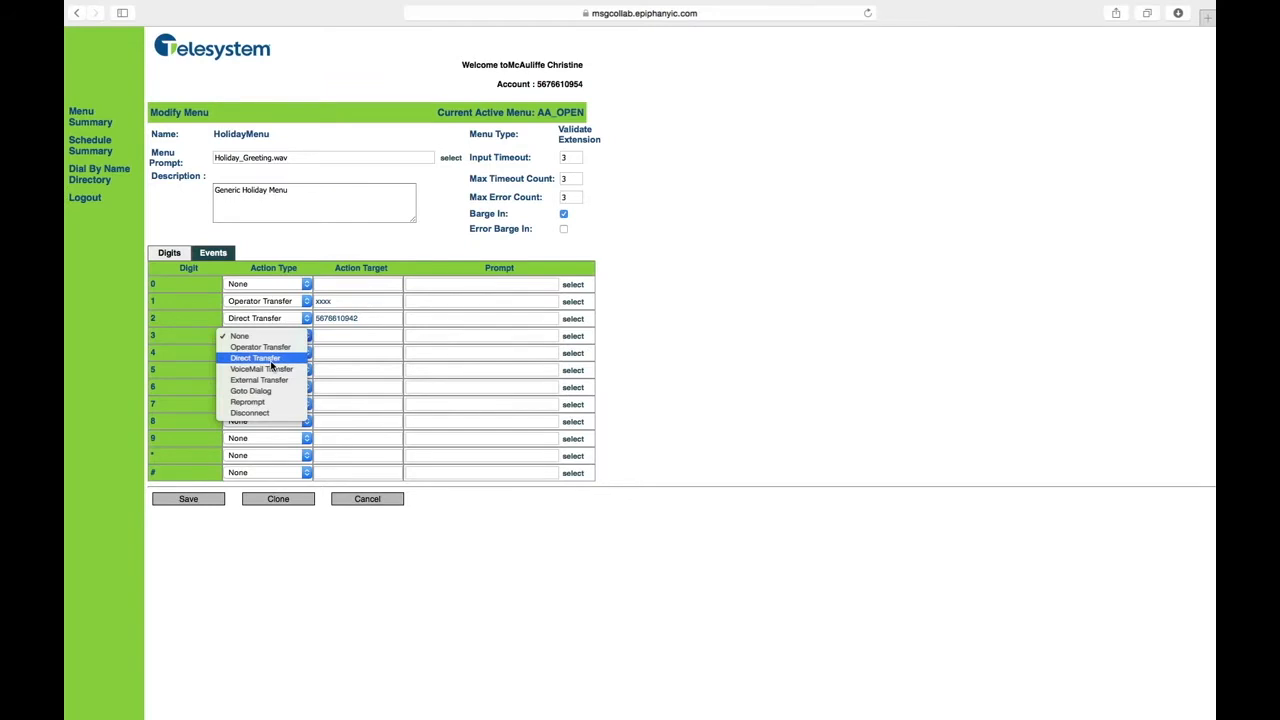
{"action": "left_click", "coordinate": [267, 368]}
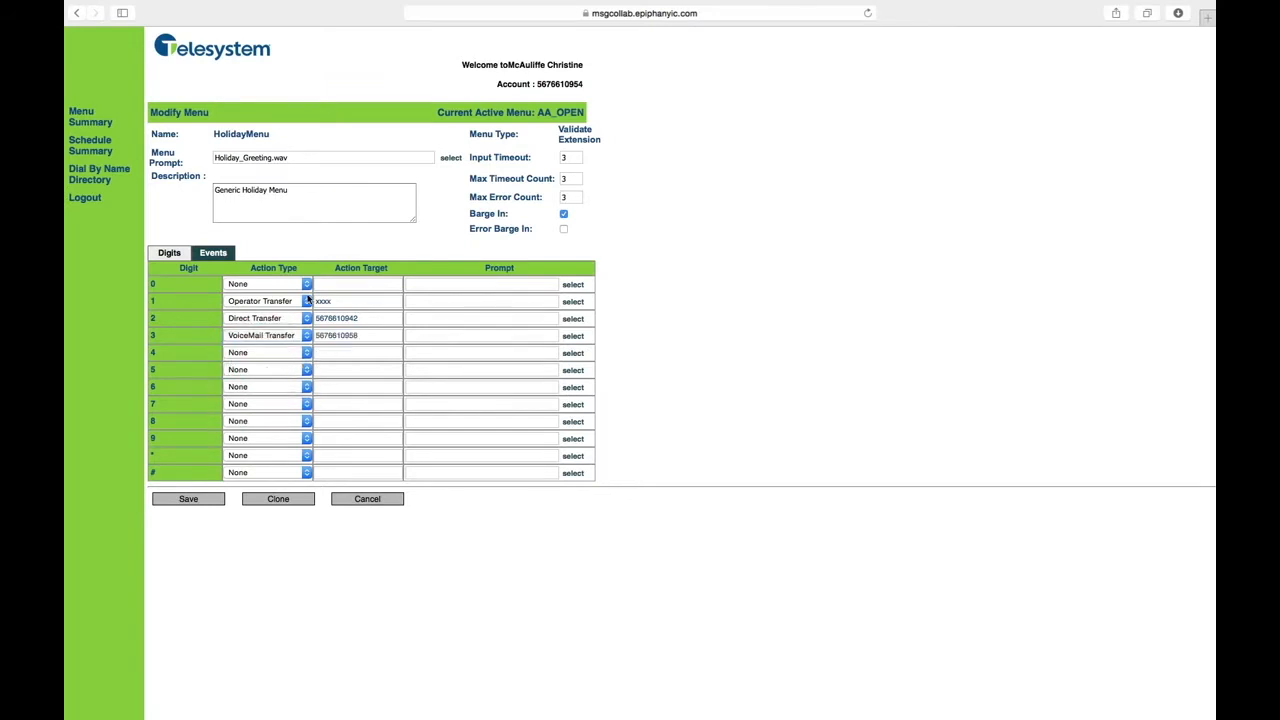
{"action": "left_click", "coordinate": [275, 355]}
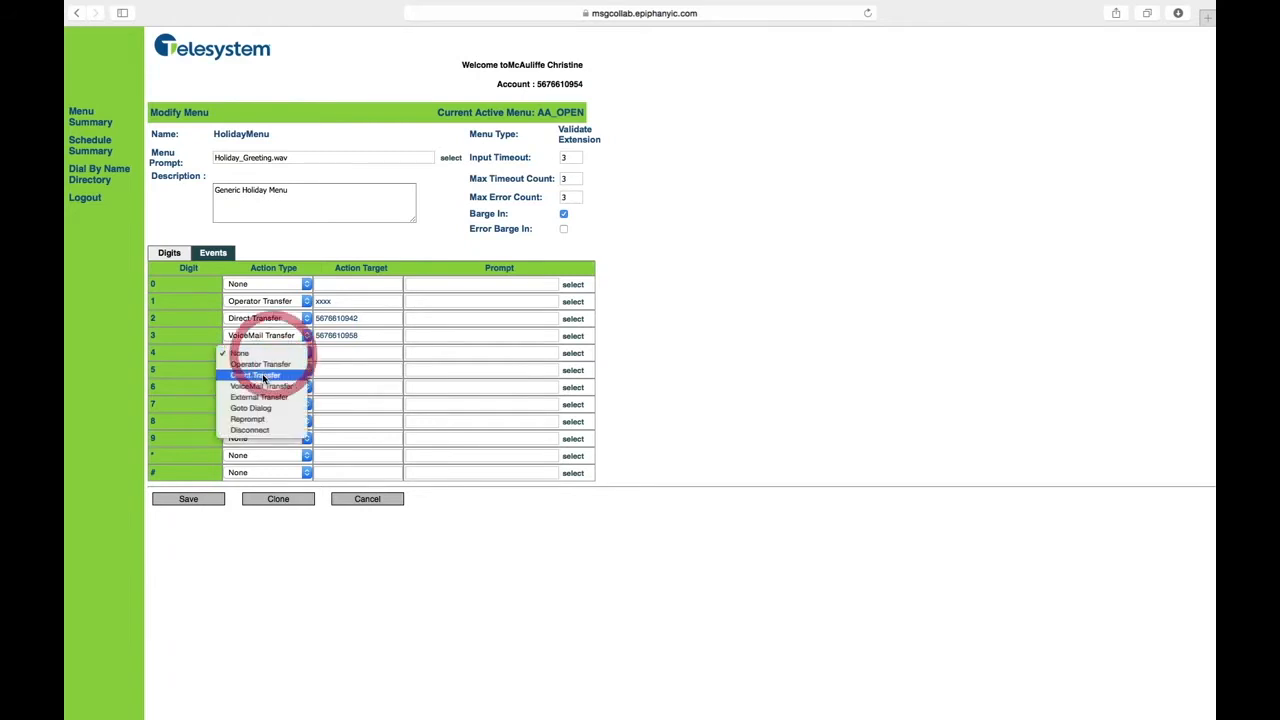
{"action": "left_click", "coordinate": [255, 397]}
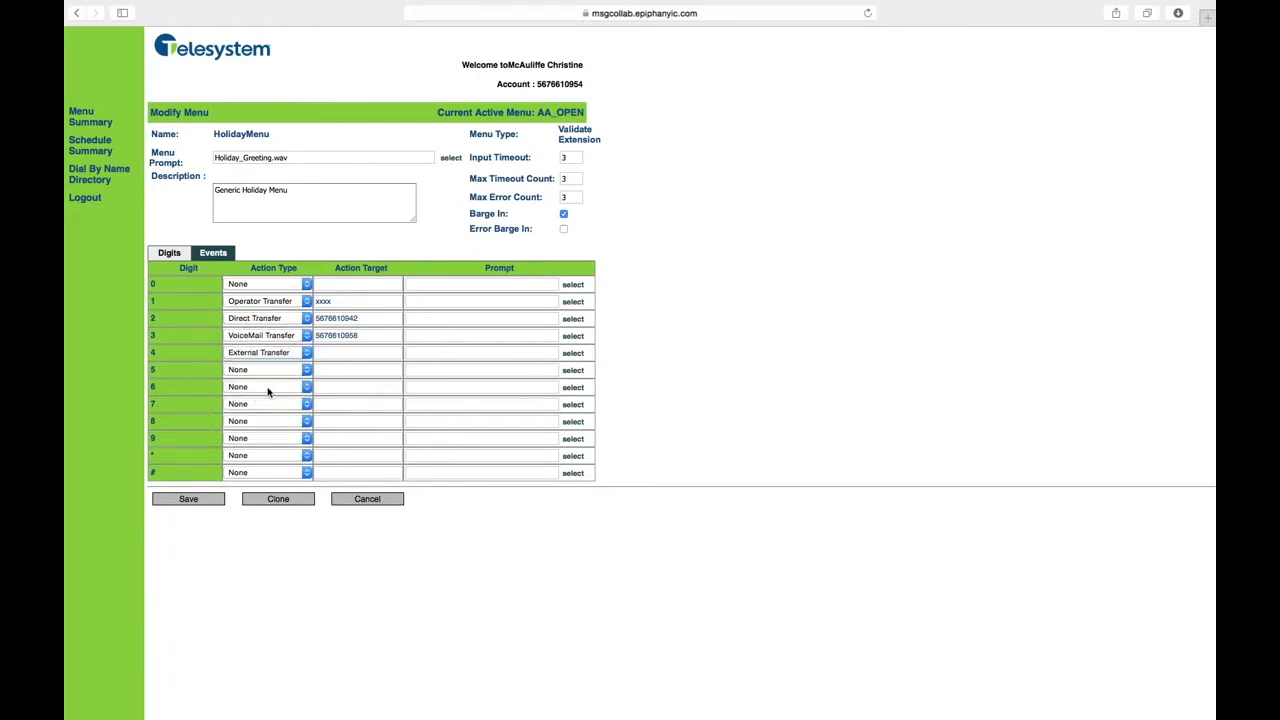
{"action": "left_click", "coordinate": [337, 359]}
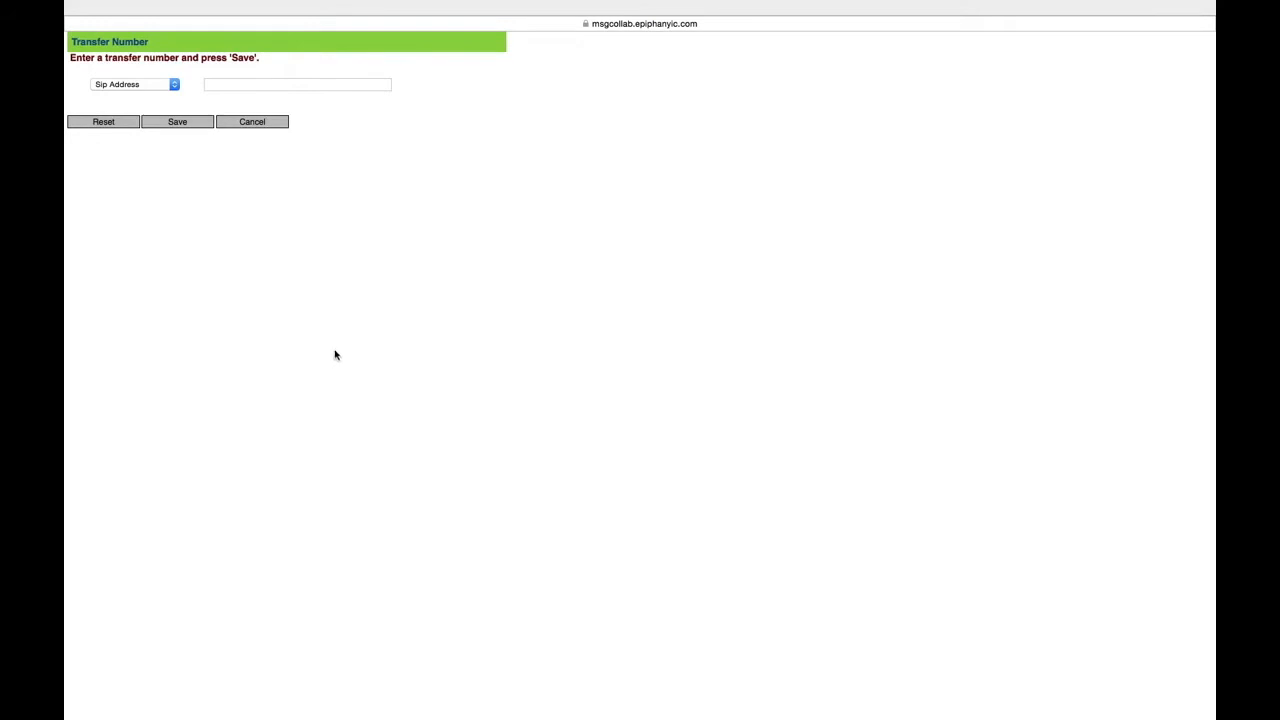
{"action": "left_click", "coordinate": [169, 86]}
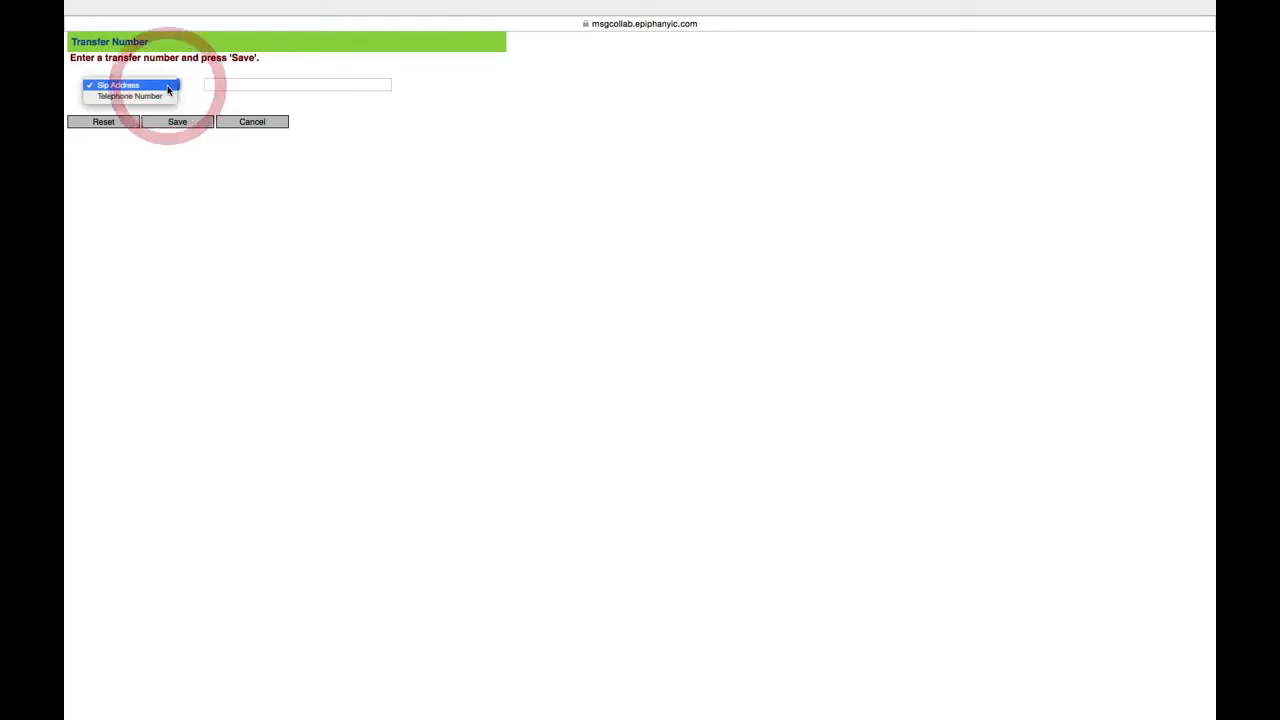
{"action": "left_click", "coordinate": [165, 97]}
{"action": "left_click", "coordinate": [276, 86]}
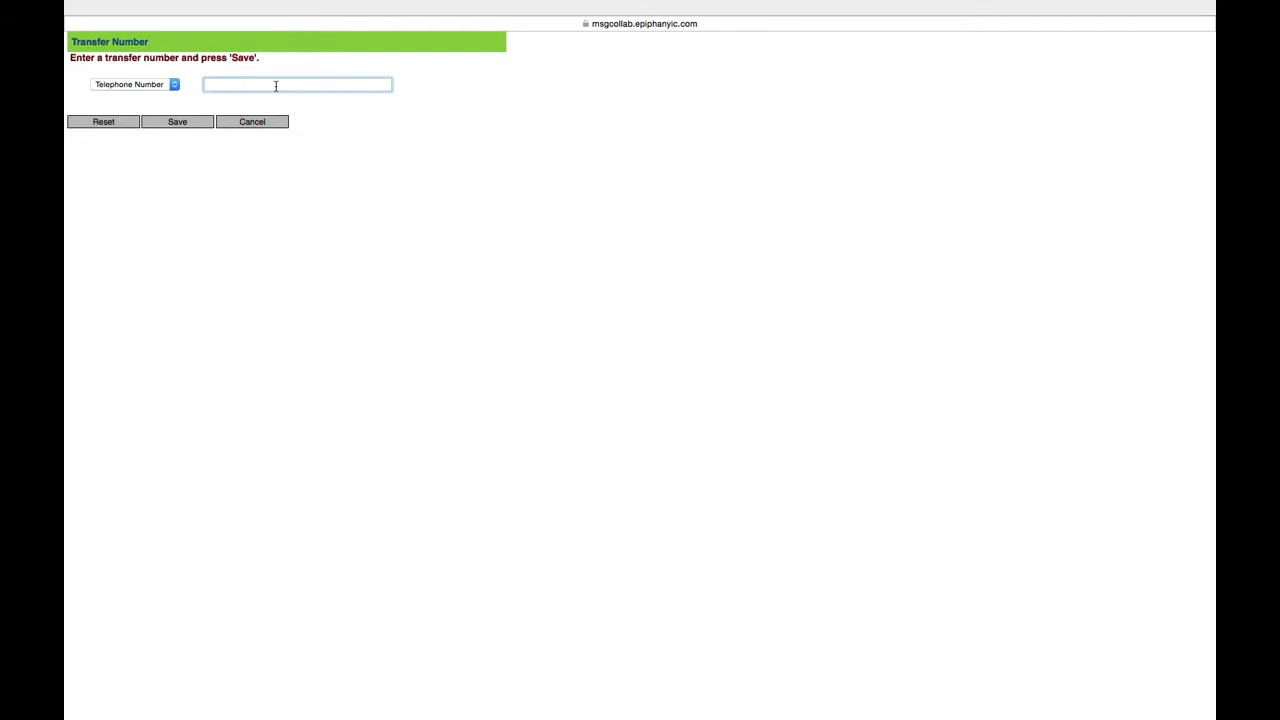
{"action": "type", "text": "4195551212"}
{"action": "left_click", "coordinate": [178, 121]}
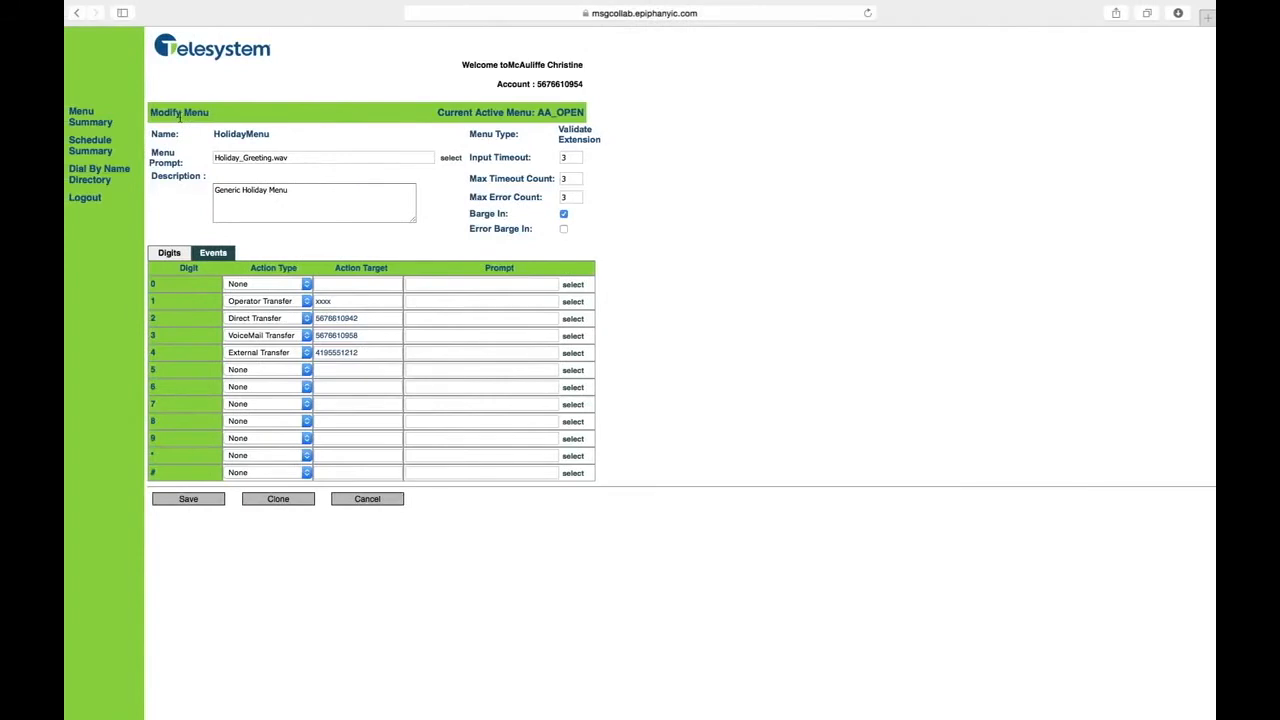
Step: Set digit 5 to Goto Dialog with the TECH_SUPPORT menu as its target
{"action": "left_click", "coordinate": [288, 370]}
{"action": "left_click", "coordinate": [268, 431]}
{"action": "left_click", "coordinate": [340, 374]}
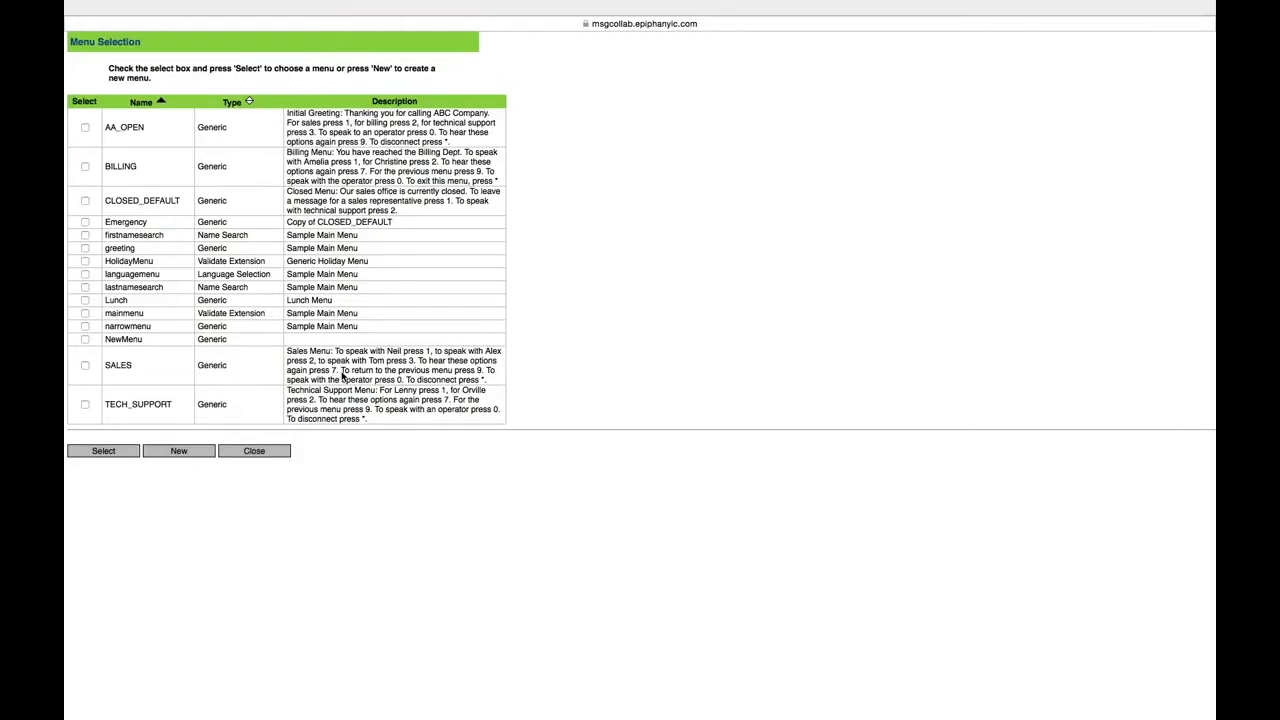
{"action": "left_click", "coordinate": [85, 404]}
{"action": "left_click", "coordinate": [106, 451]}
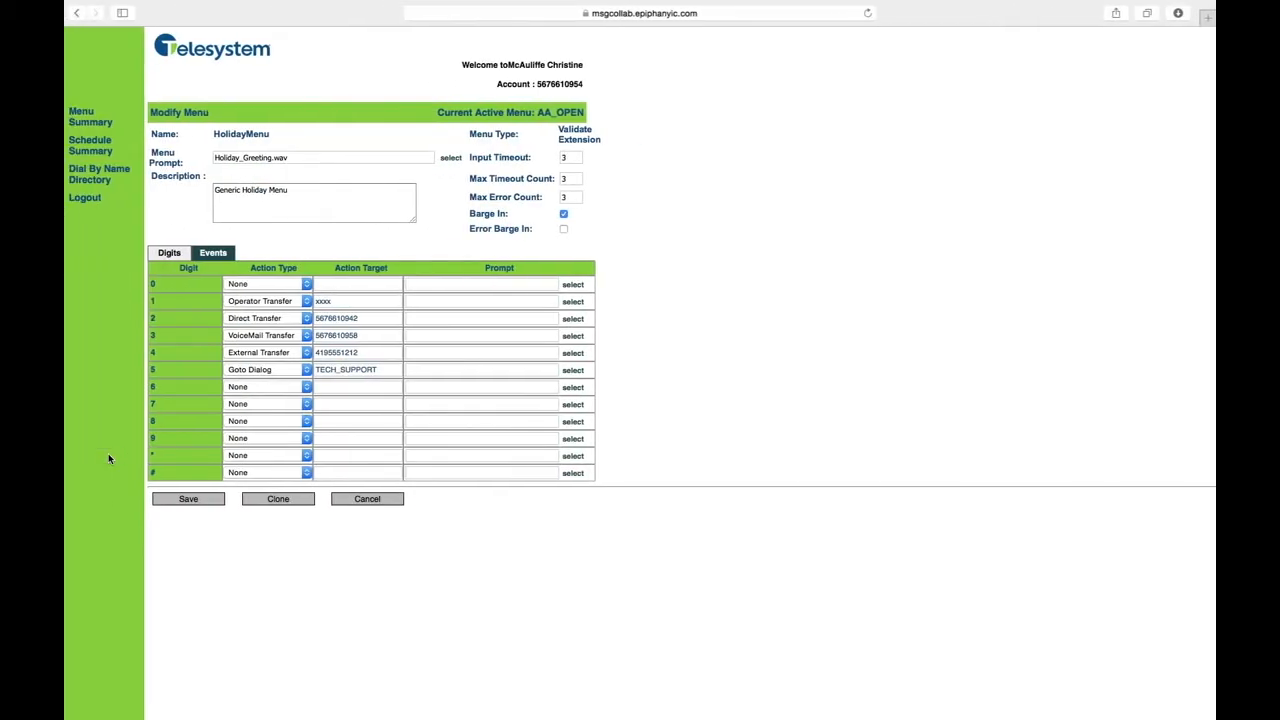
Step: Set the action of digit 6 to Reprompt and of digit 7 to Disconnect
{"action": "left_click", "coordinate": [290, 387]}
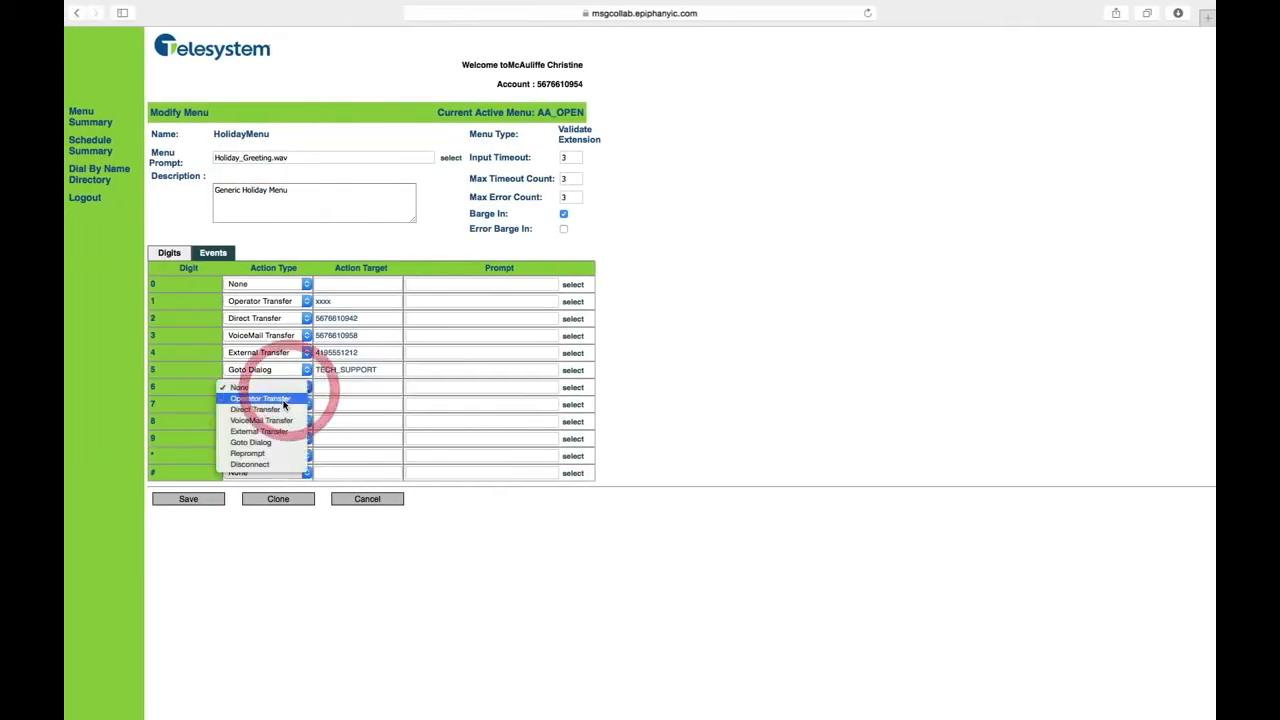
{"action": "left_click", "coordinate": [261, 455]}
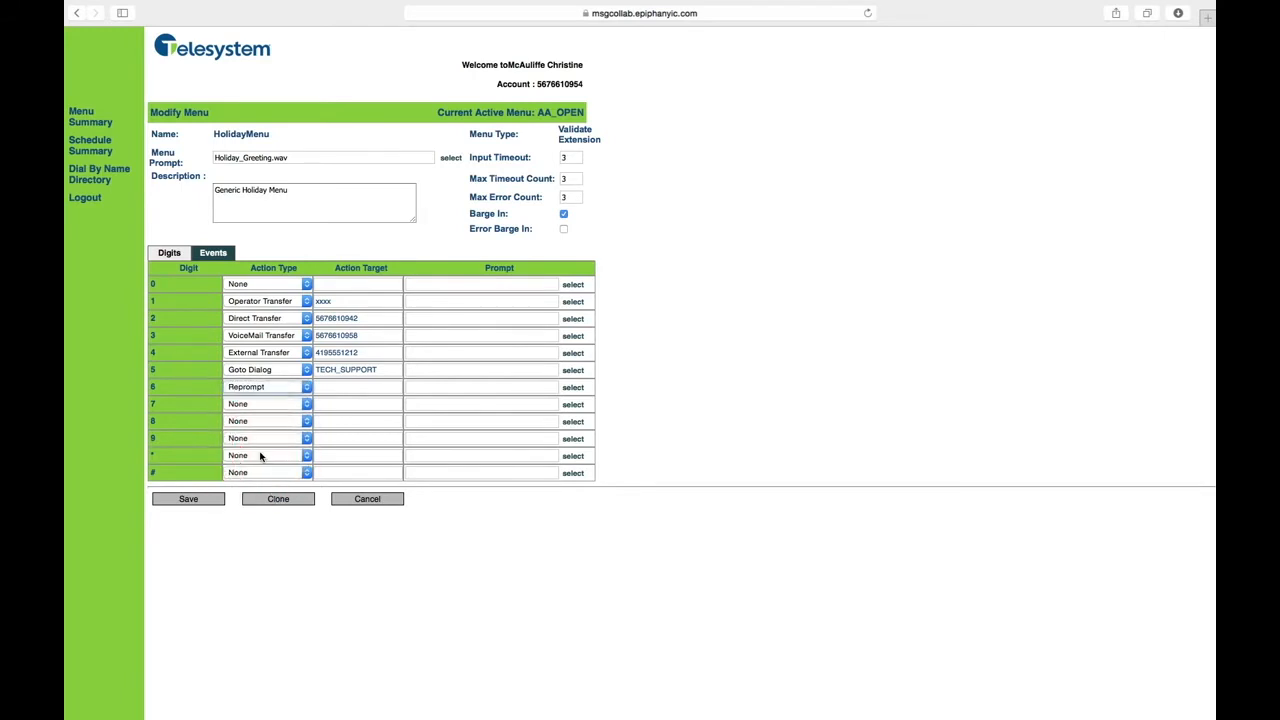
{"action": "left_click", "coordinate": [286, 404]}
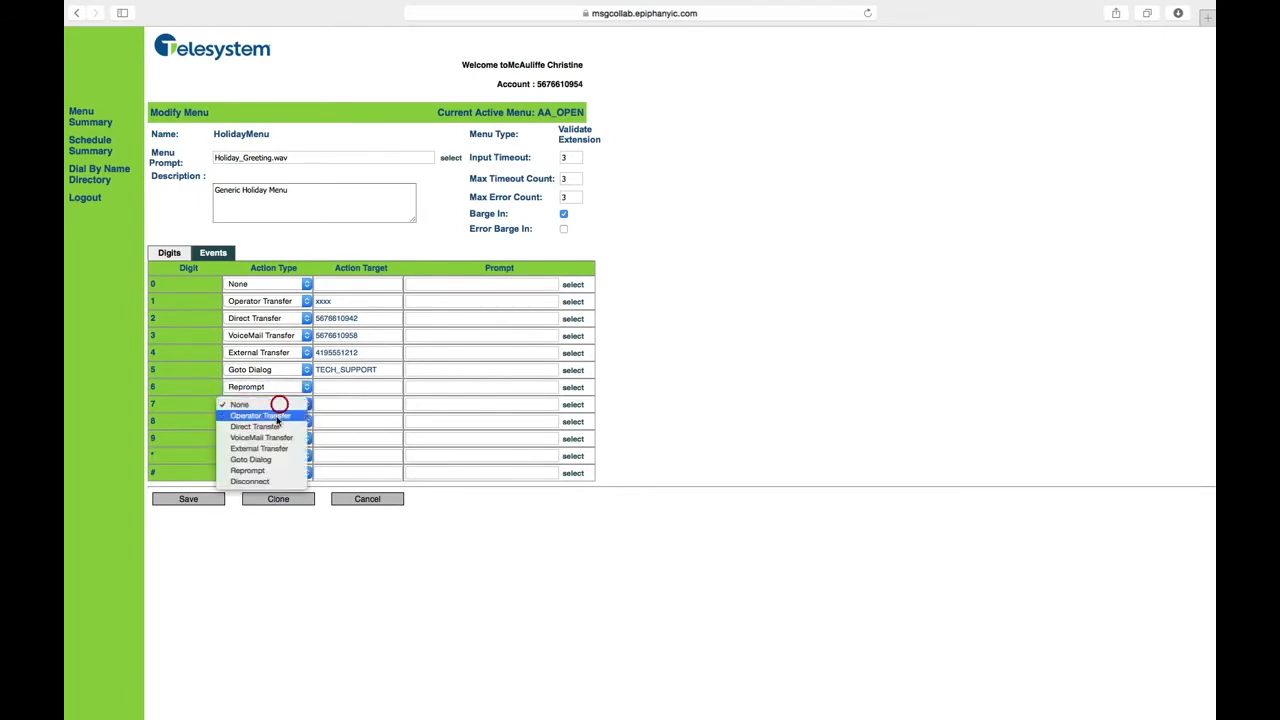
{"action": "left_click", "coordinate": [254, 479]}
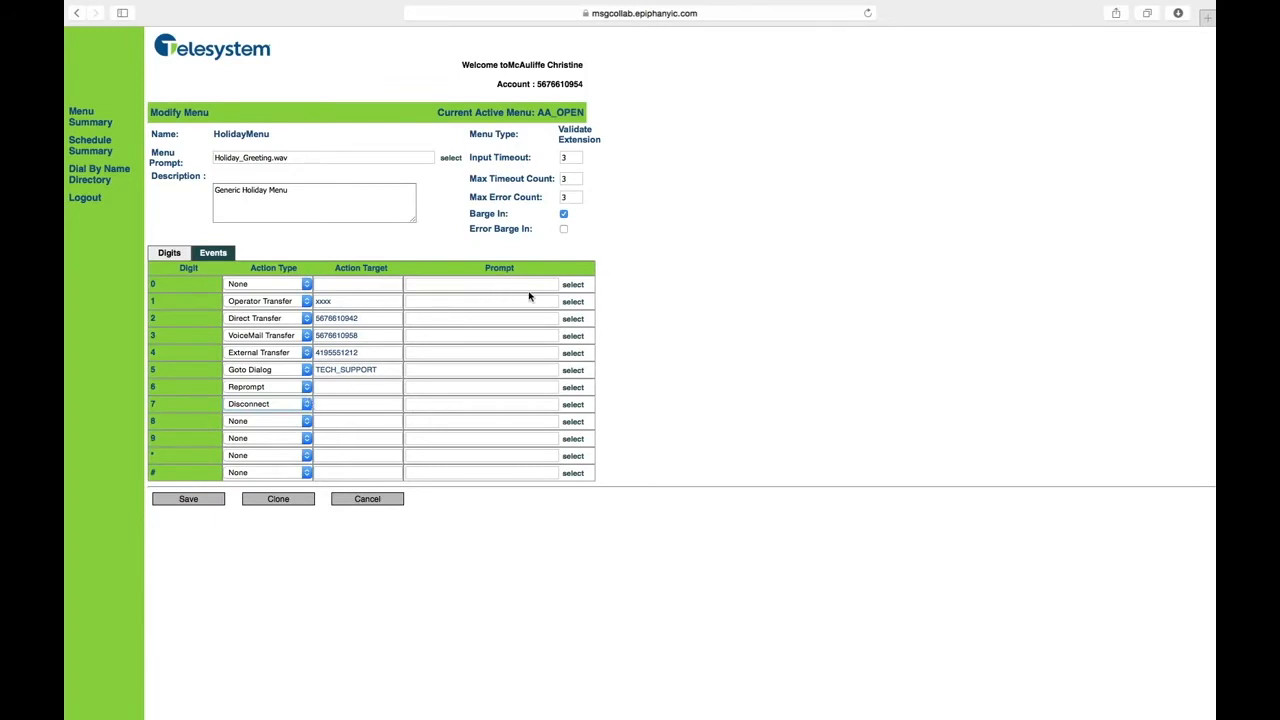
Step: Assign the existing prompt hold_operator_transfer.wav to digit 1
{"action": "left_click", "coordinate": [576, 302]}
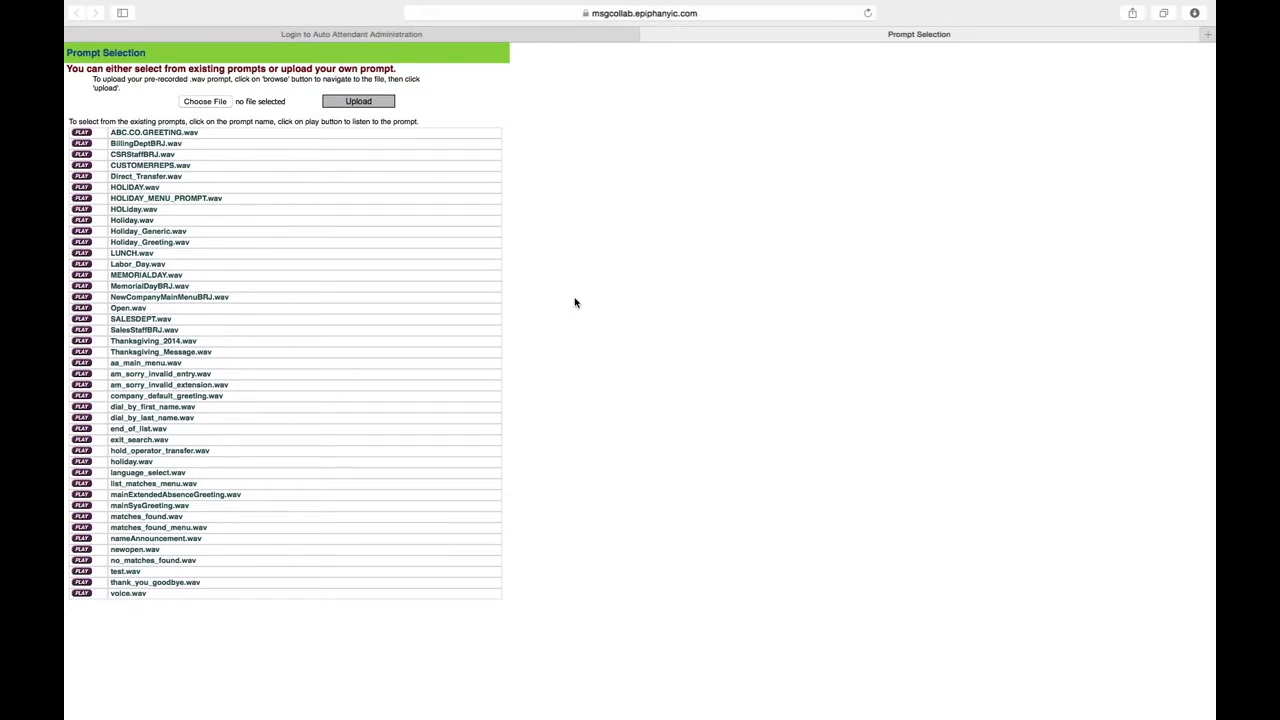
{"action": "left_click", "coordinate": [152, 451]}
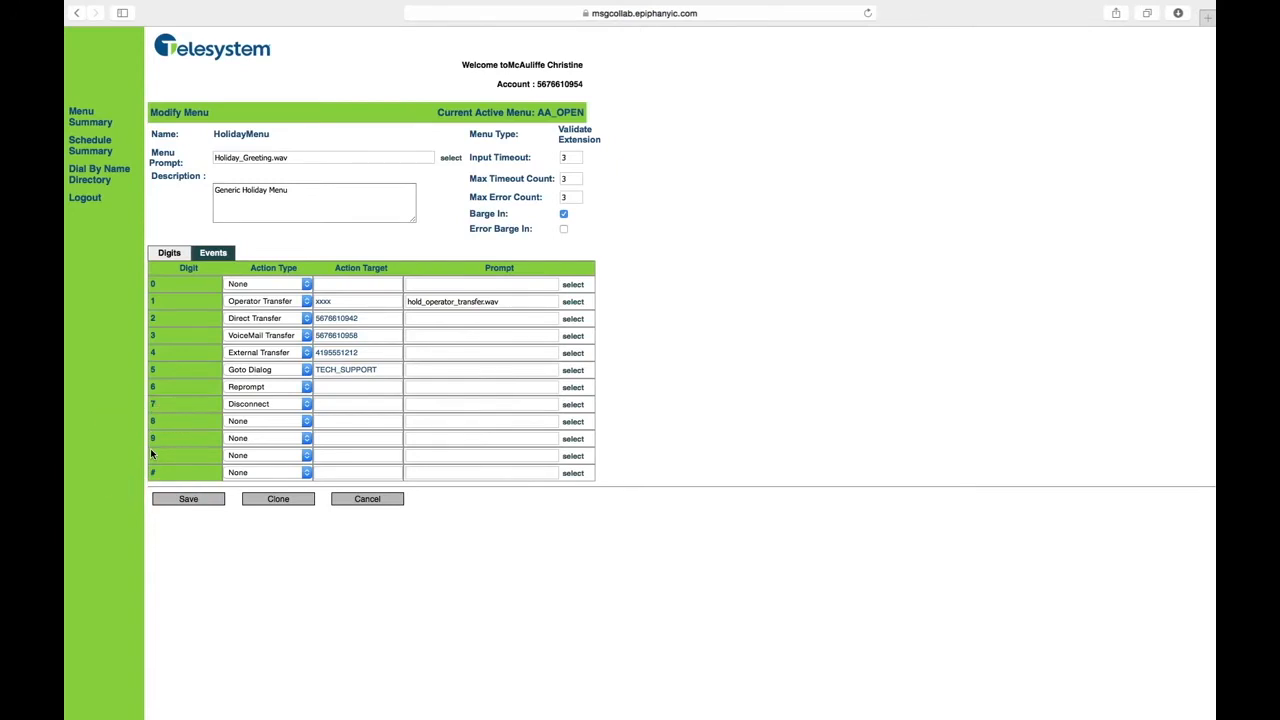
Step: Review the menu's event settings, checking the Timeout and Max Timeout actions against the input timeout and max timeout count
{"action": "left_click", "coordinate": [214, 254]}
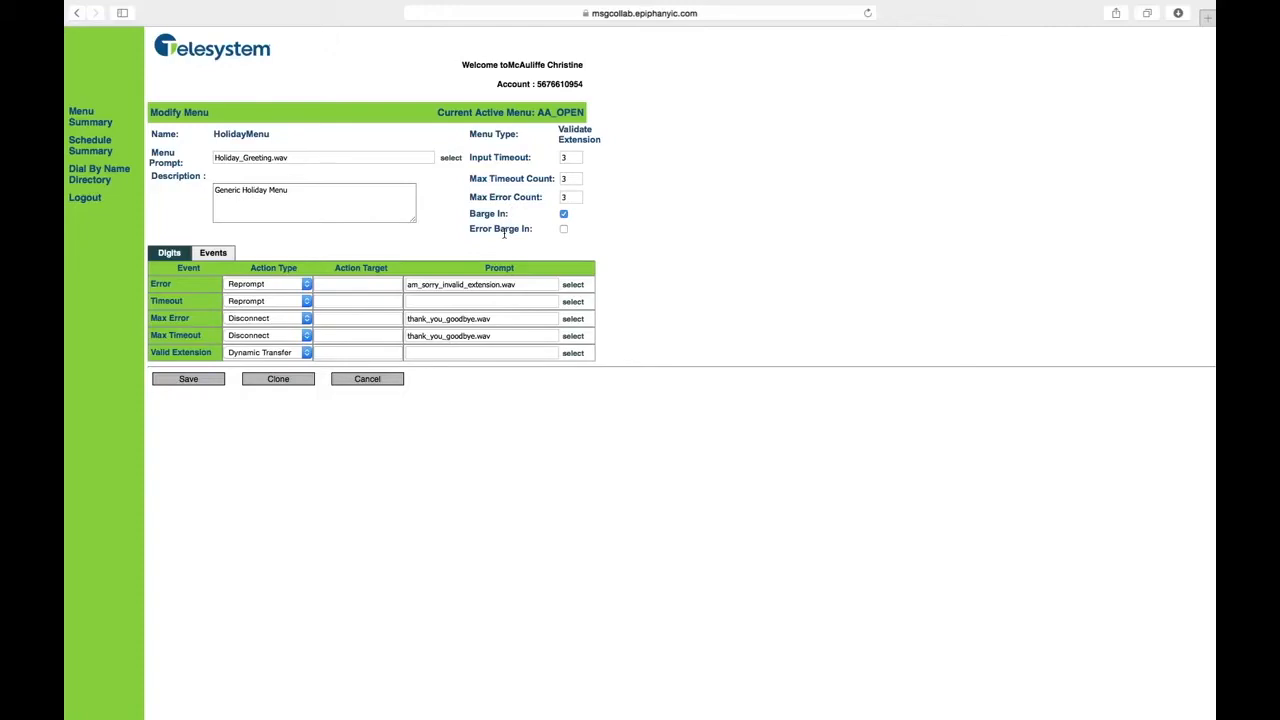
{"action": "left_click", "coordinate": [571, 160]}
{"action": "left_click", "coordinate": [295, 303]}
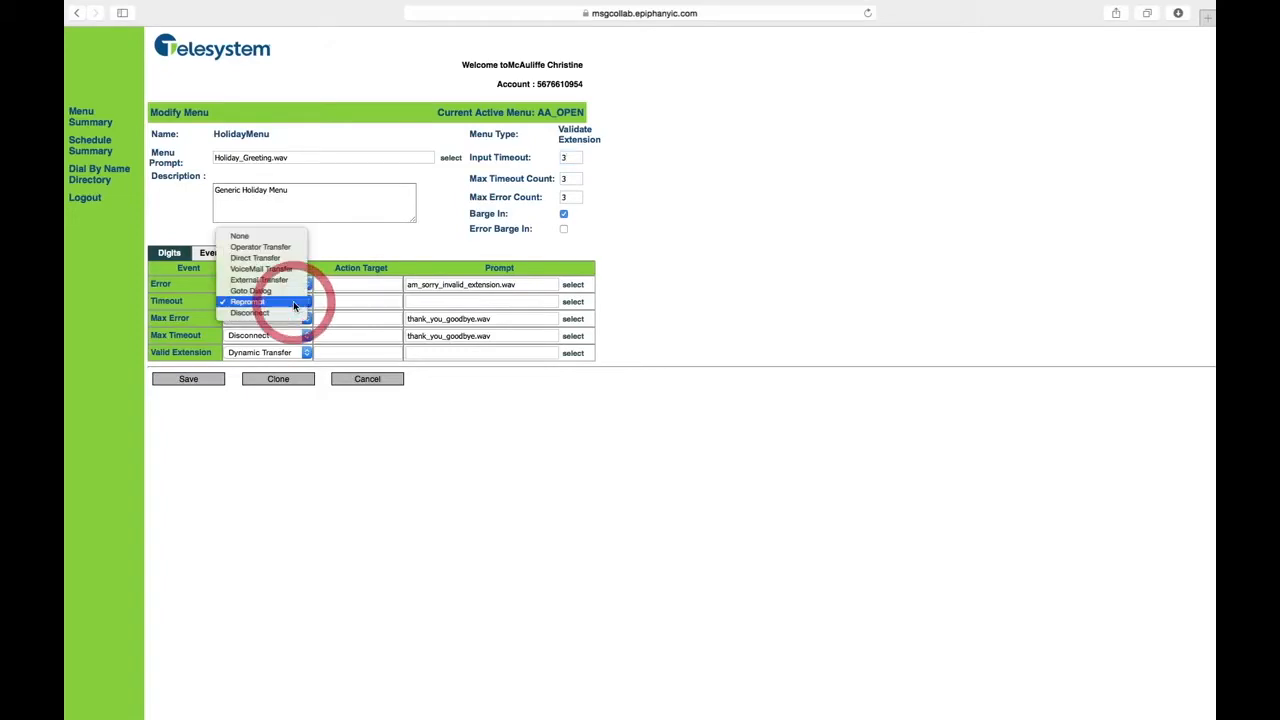
{"action": "left_click", "coordinate": [295, 304]}
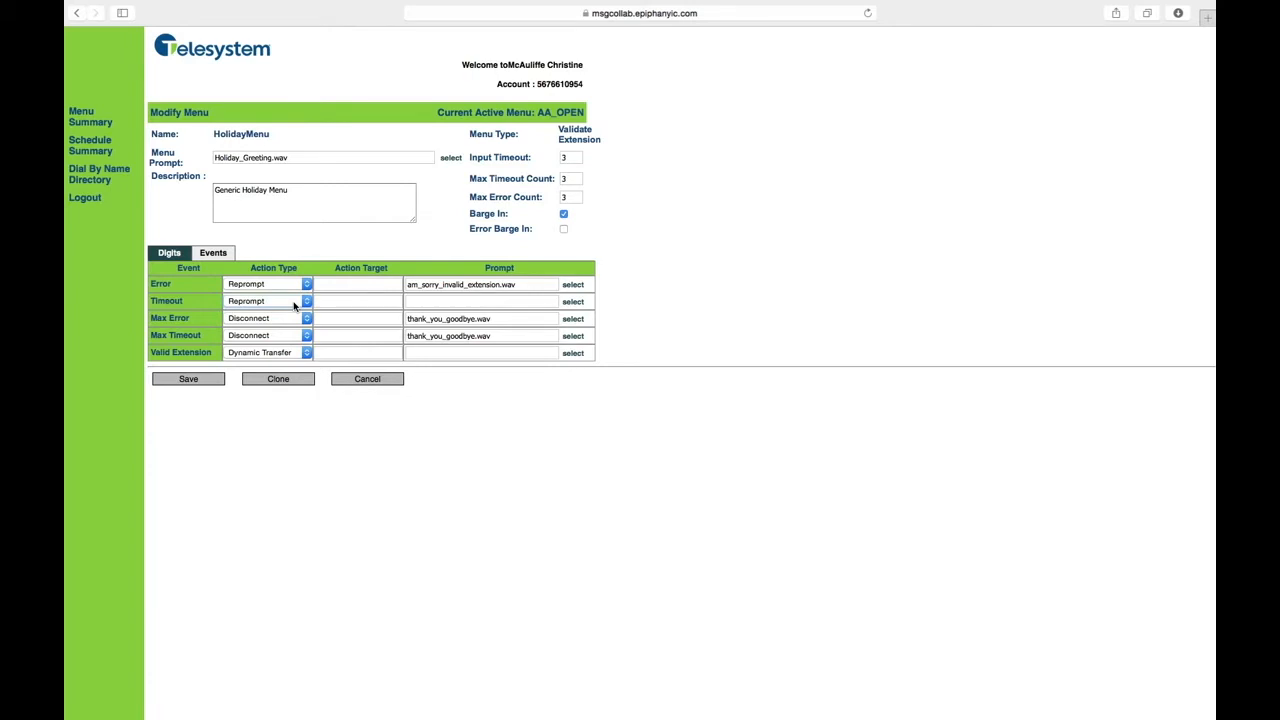
{"action": "left_click", "coordinate": [578, 179]}
{"action": "left_click", "coordinate": [288, 336]}
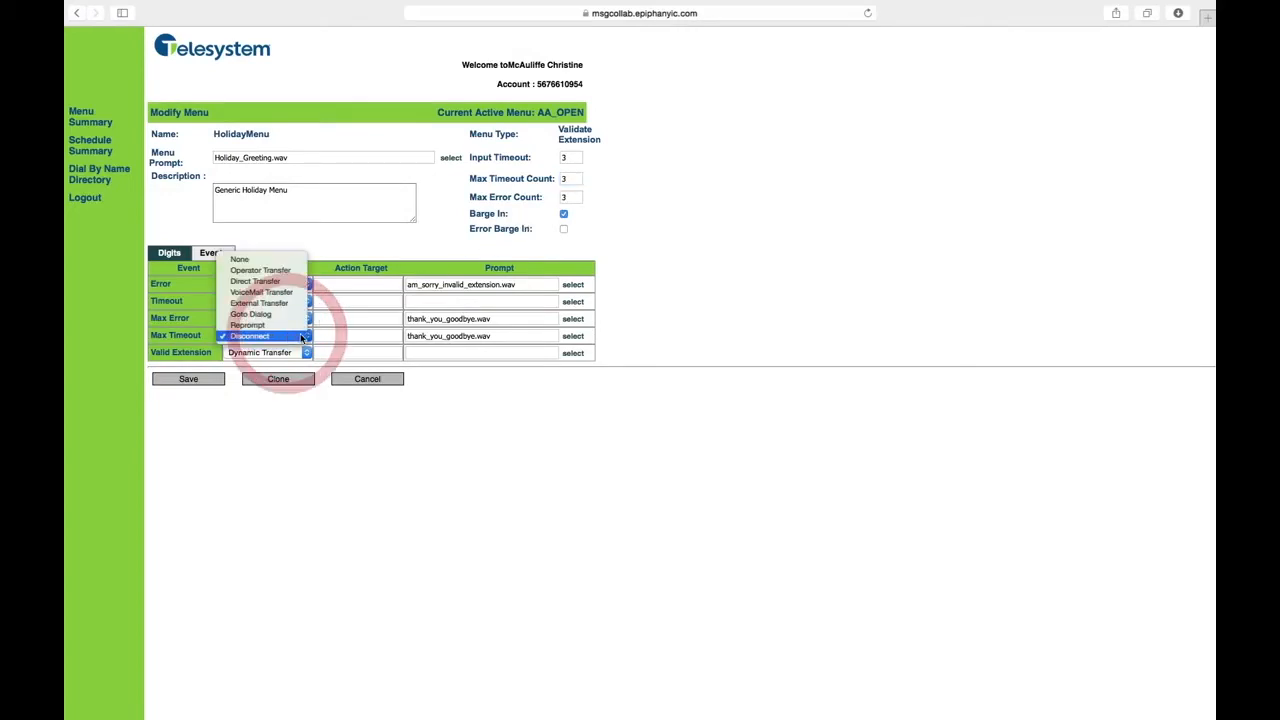
{"action": "left_click", "coordinate": [309, 336]}
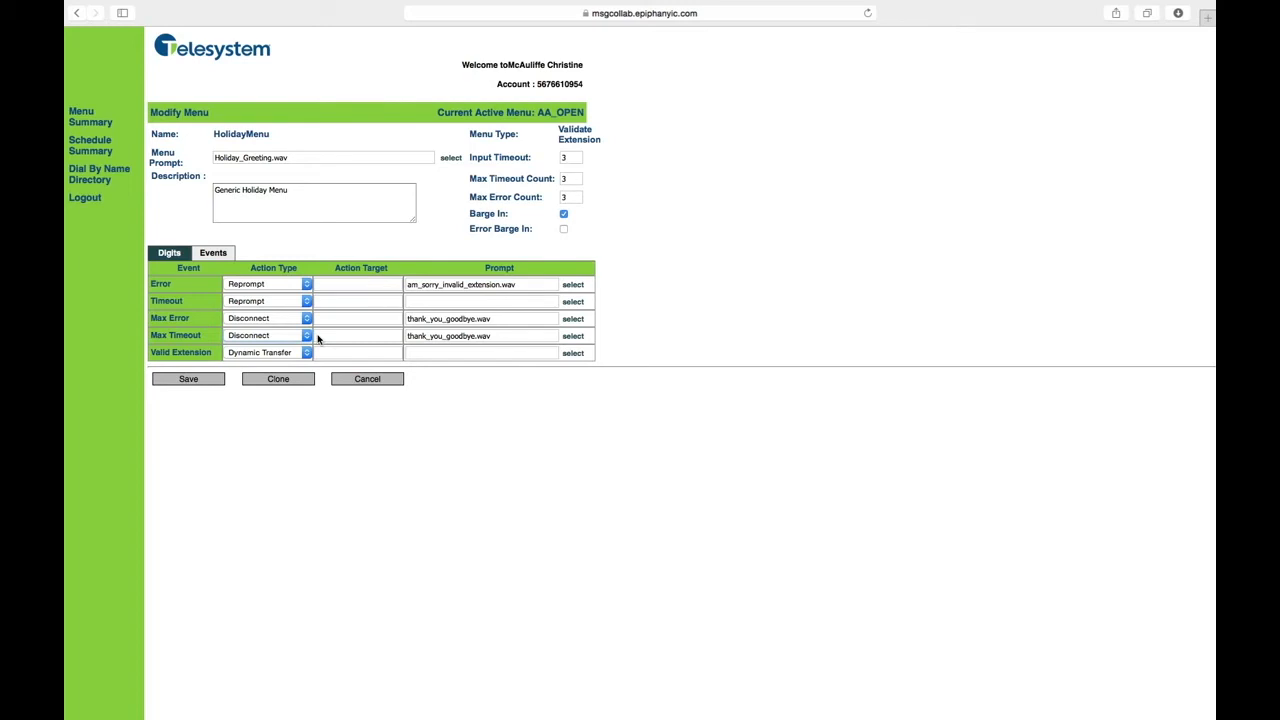
Step: Review the Error event's available actions, the max error count and the Max Error prompt
{"action": "left_click", "coordinate": [307, 286]}
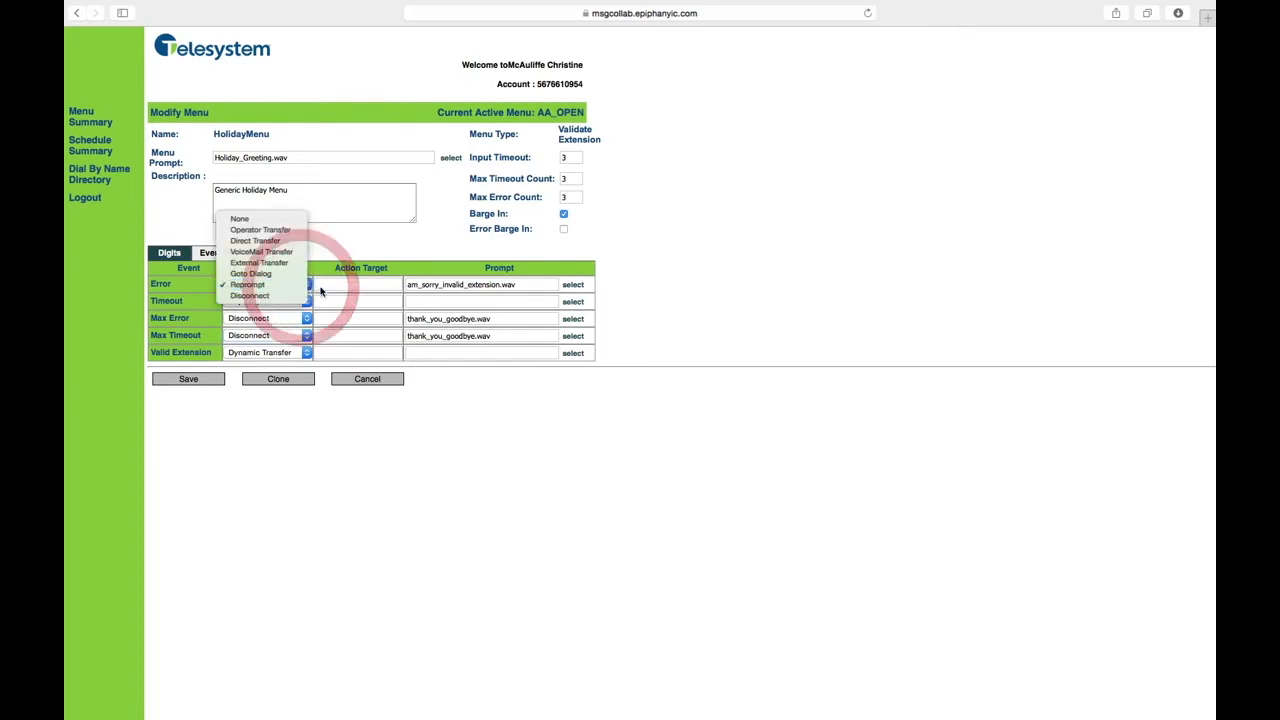
{"action": "left_click", "coordinate": [320, 290]}
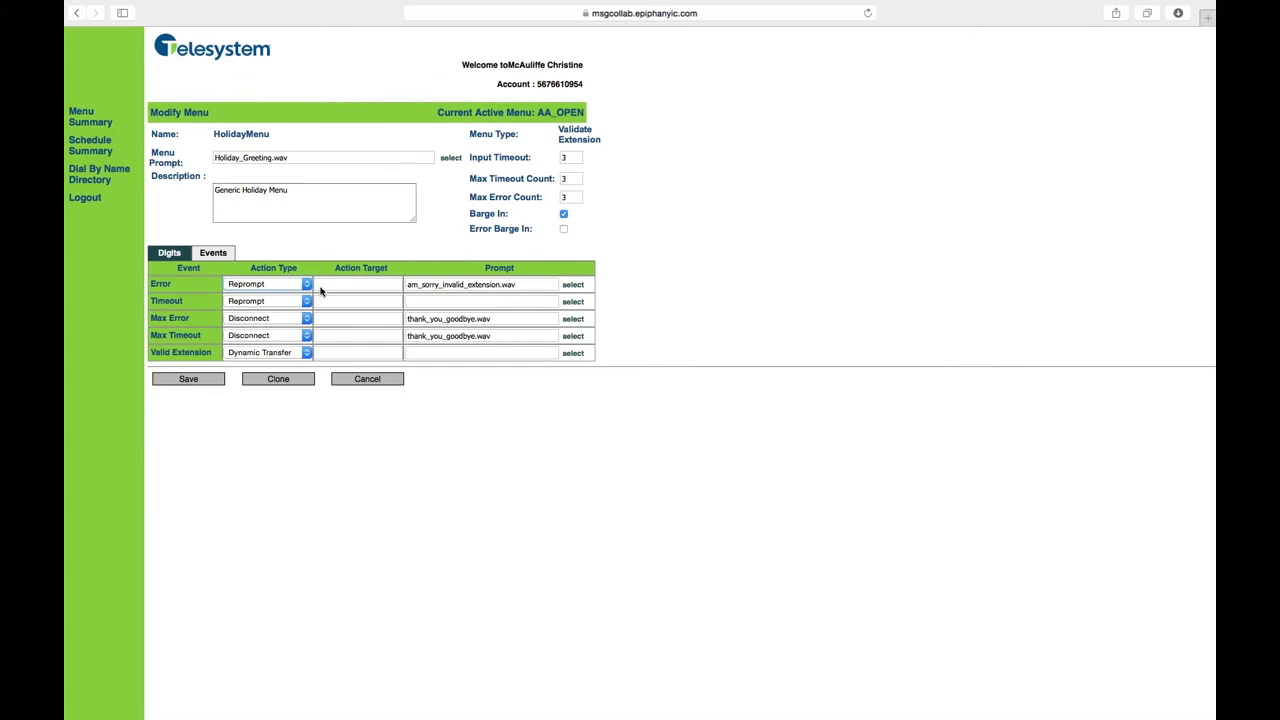
{"action": "left_click", "coordinate": [572, 198]}
{"action": "left_click", "coordinate": [507, 328]}
Step: Set the Max Error event to Operator Transfer with target xxxx and the prompt hold_operator_transfer.wav
{"action": "left_click", "coordinate": [298, 325]}
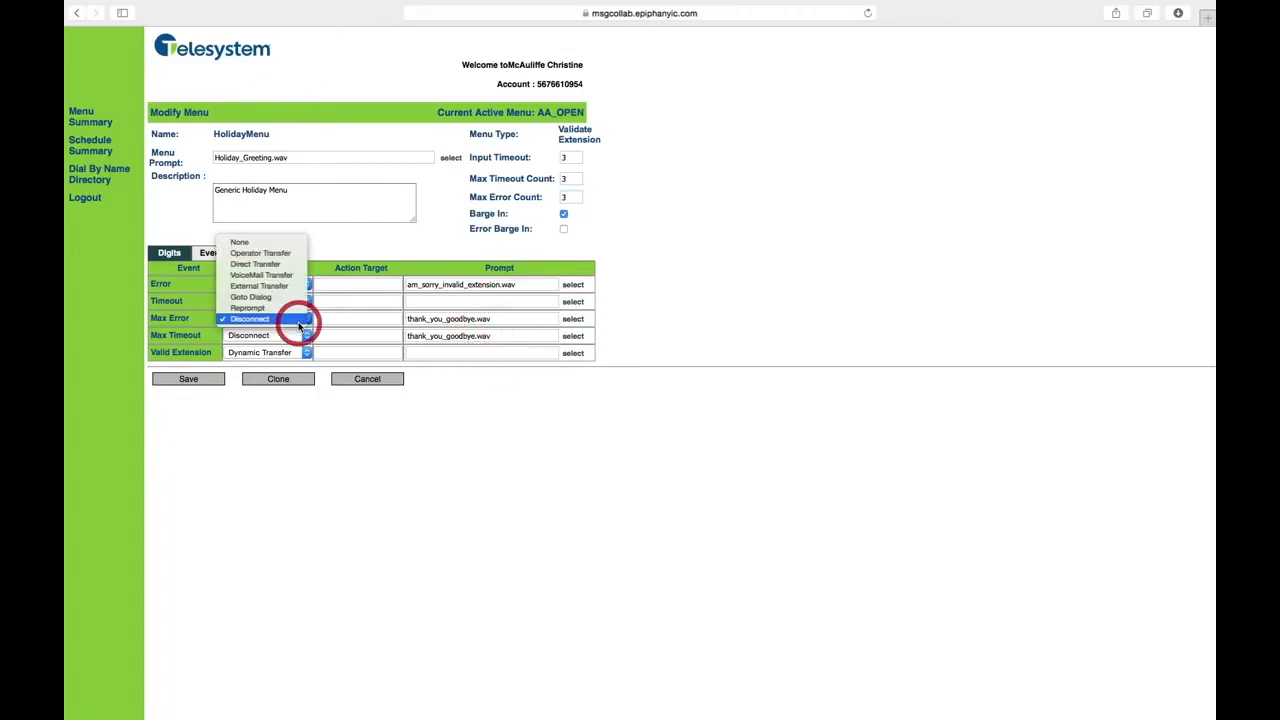
{"action": "left_click", "coordinate": [329, 324]}
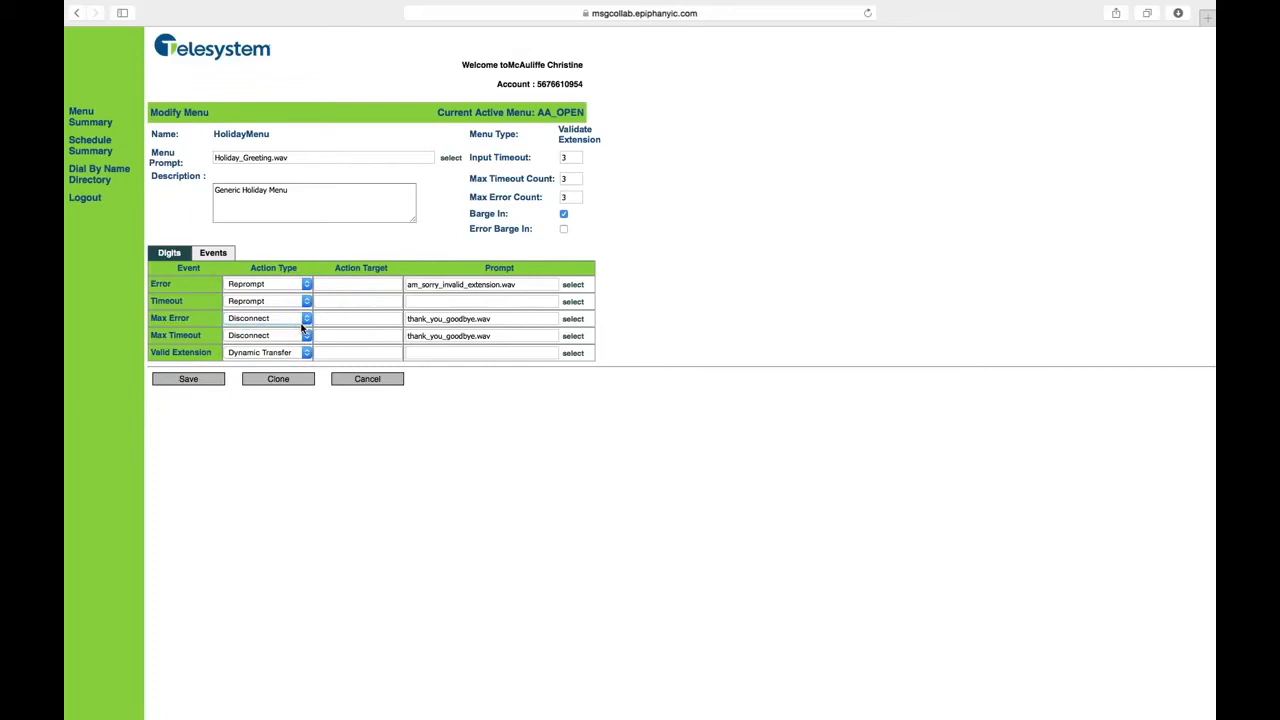
{"action": "left_click", "coordinate": [300, 322]}
{"action": "left_click", "coordinate": [287, 255]}
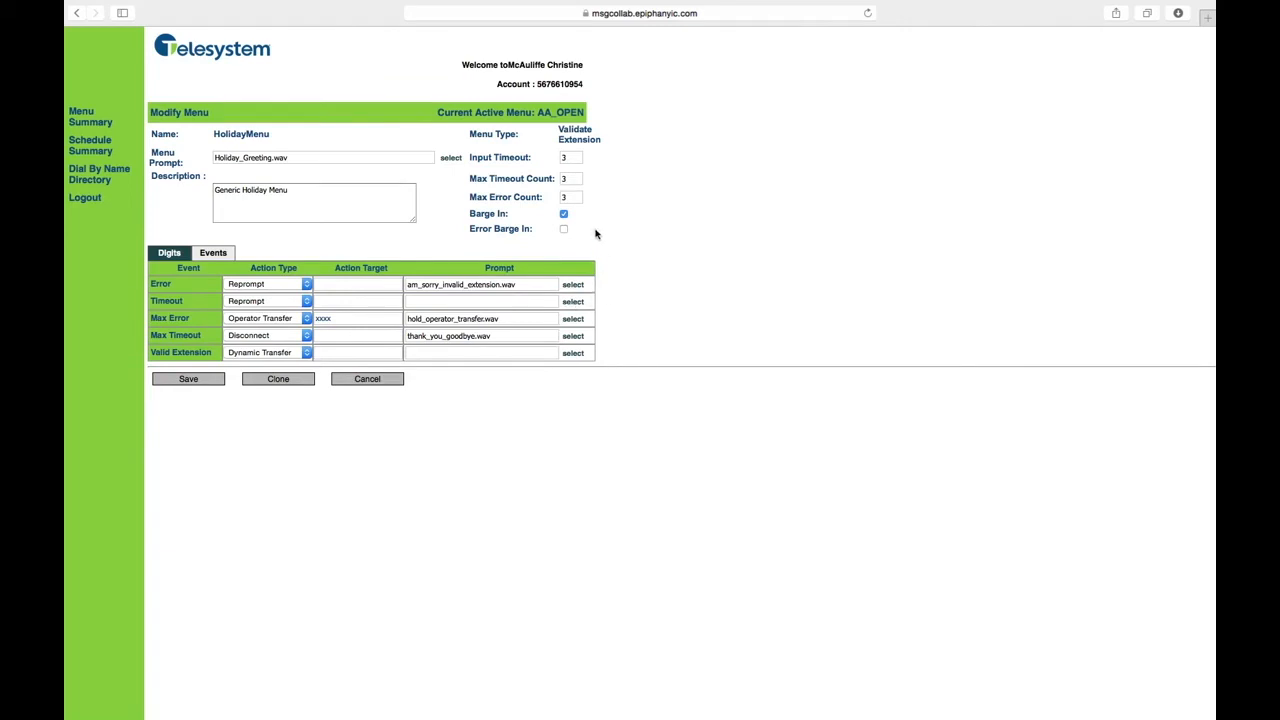
Step: Disable Barge In and enable Error Barge In for the HolidayMenu
{"action": "left_click", "coordinate": [563, 215]}
{"action": "left_click", "coordinate": [564, 229]}
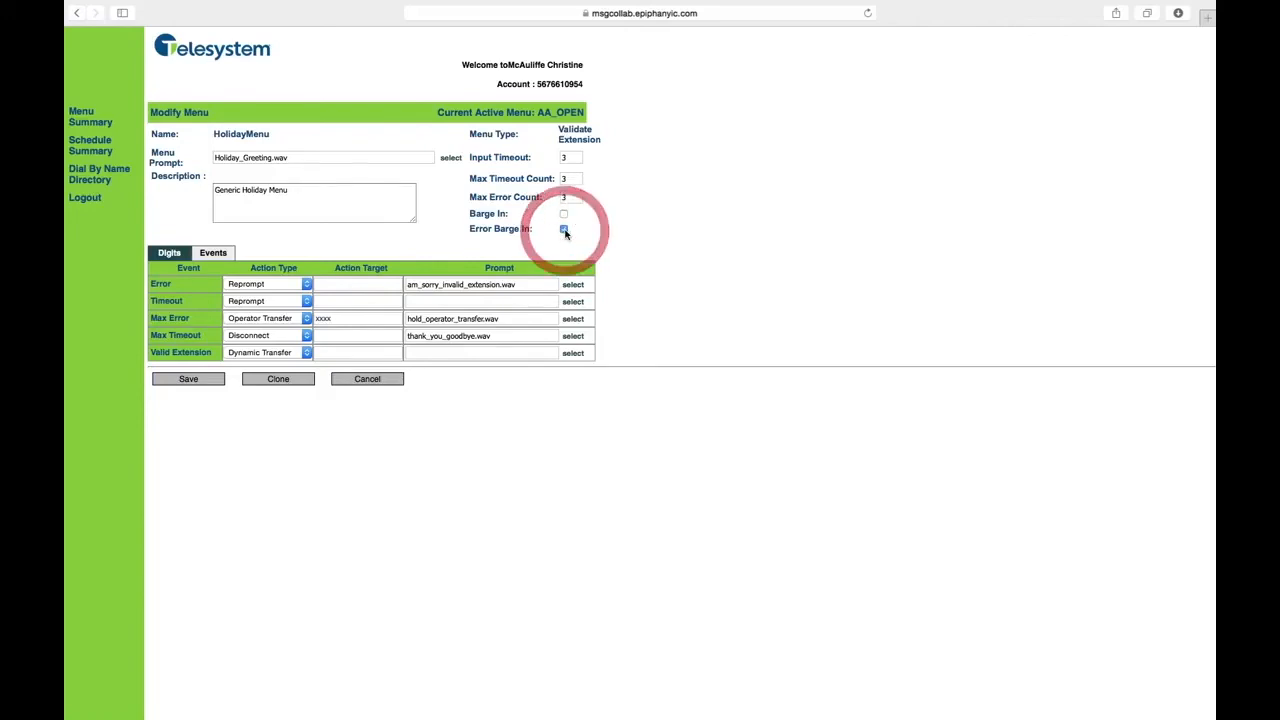